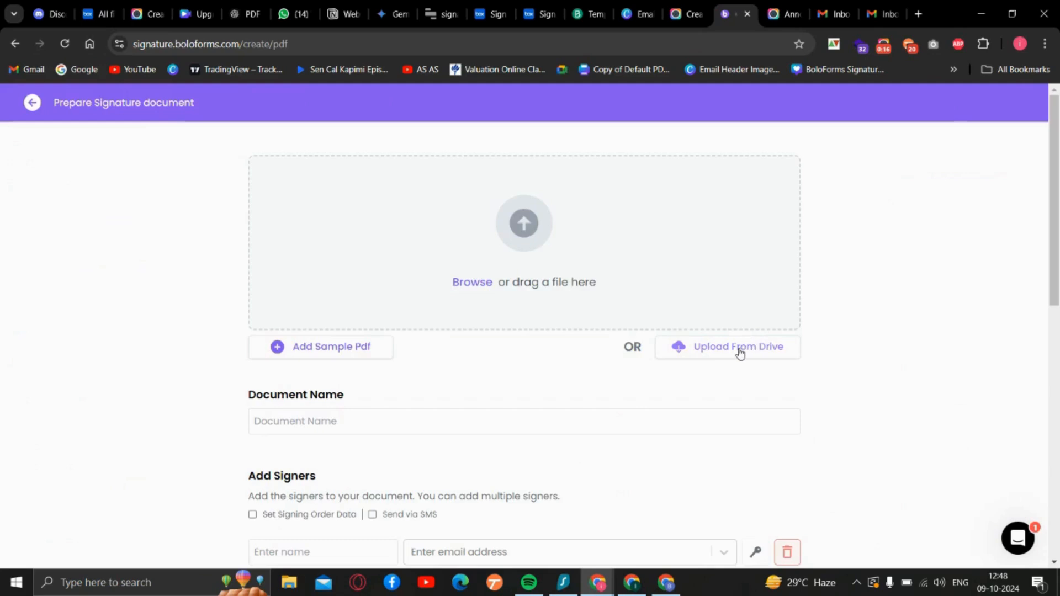
- Choose Box as the upload source for the signature document and grant BoloForms access to the Box account
{"action": "left_click", "coordinate": [740, 354]}
{"action": "scroll", "coordinate": [723, 403], "scroll_direction": "down", "scroll_amount": 1}
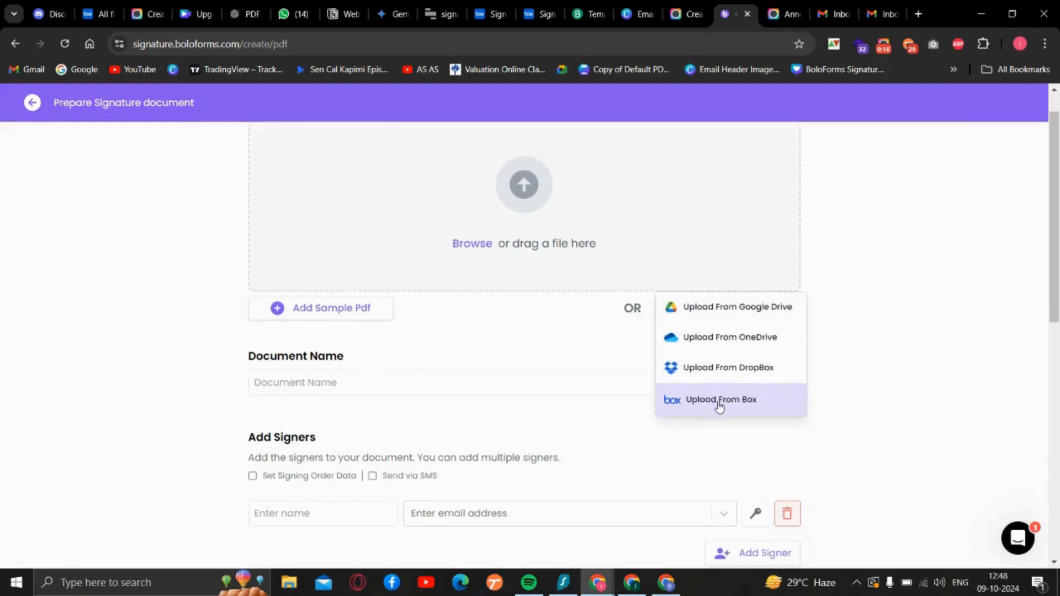
{"action": "left_click", "coordinate": [725, 405]}
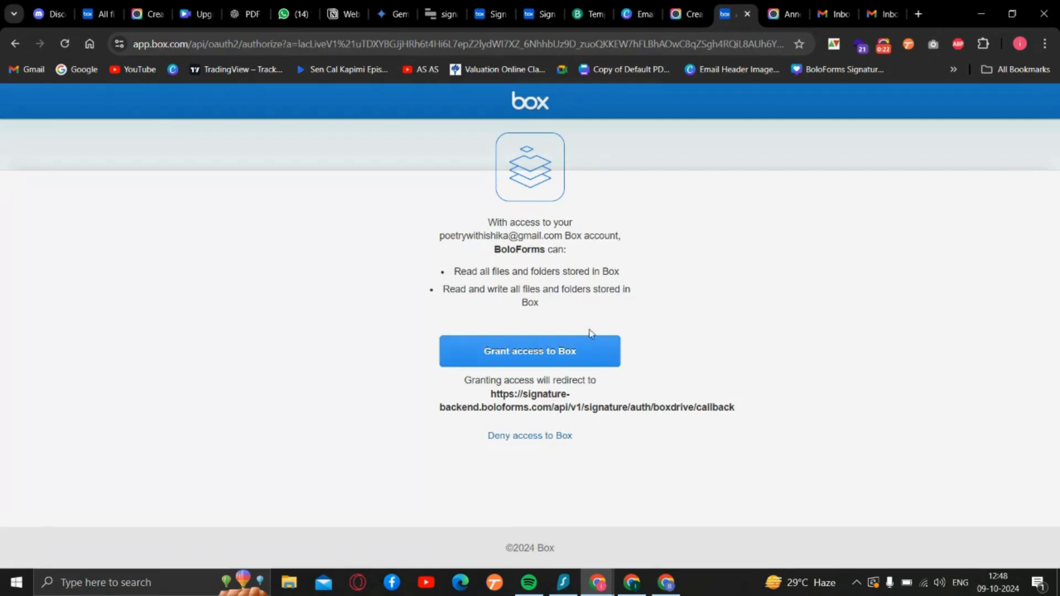
{"action": "left_click", "coordinate": [563, 360]}
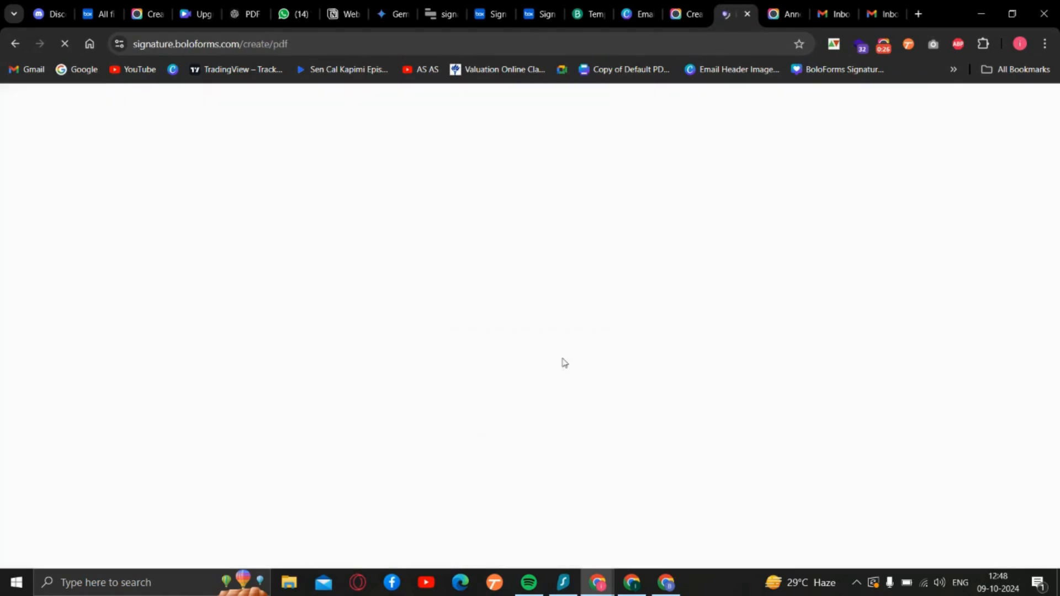
- Import Partnership Agreement.pdf from Box as the document for signature
{"action": "left_click", "coordinate": [711, 348]}
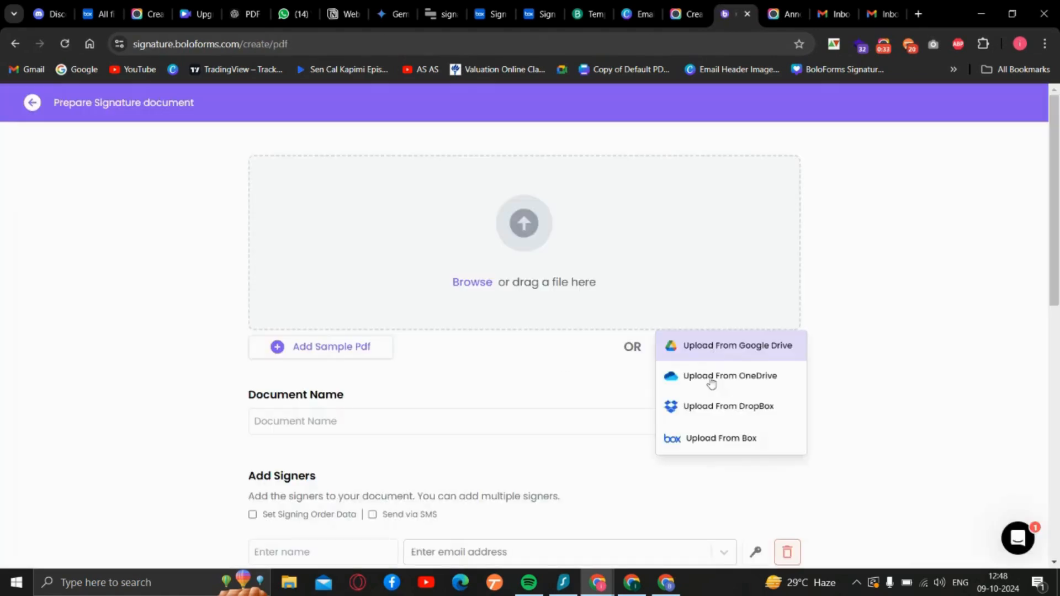
{"action": "left_click", "coordinate": [711, 441]}
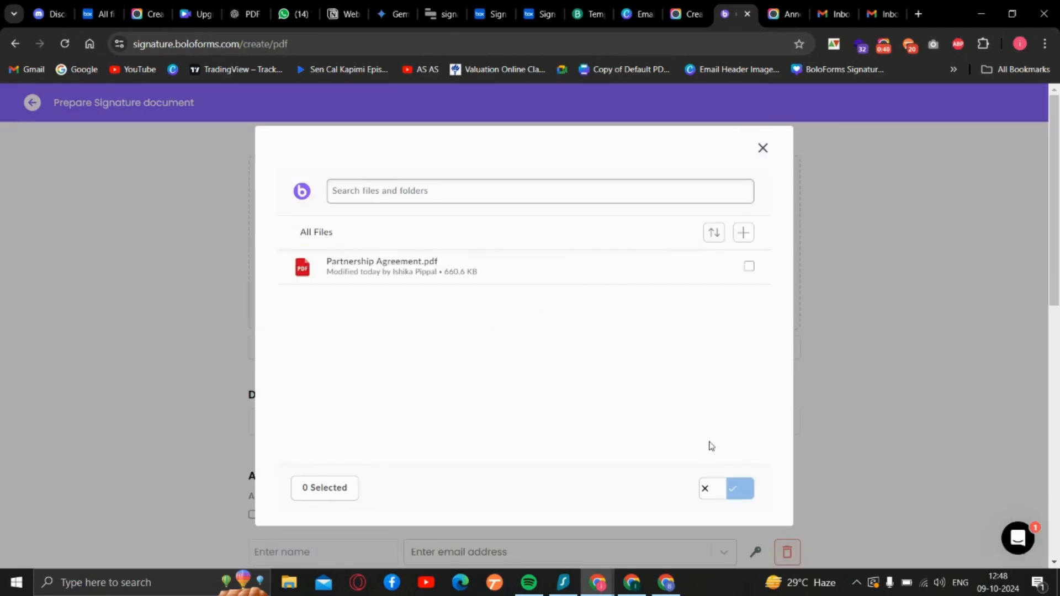
{"action": "left_click", "coordinate": [600, 271]}
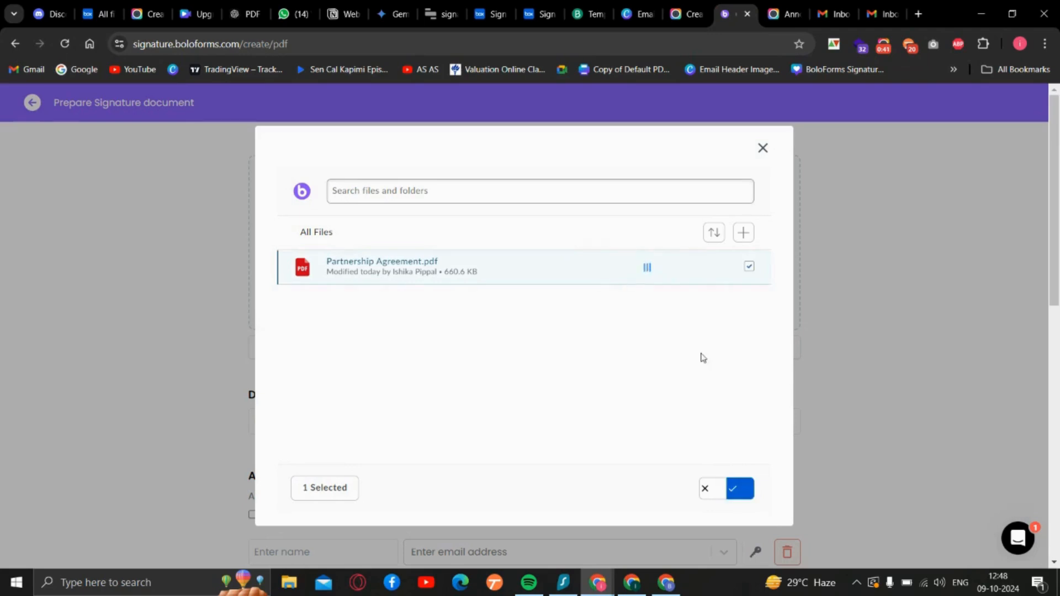
{"action": "left_click", "coordinate": [736, 492]}
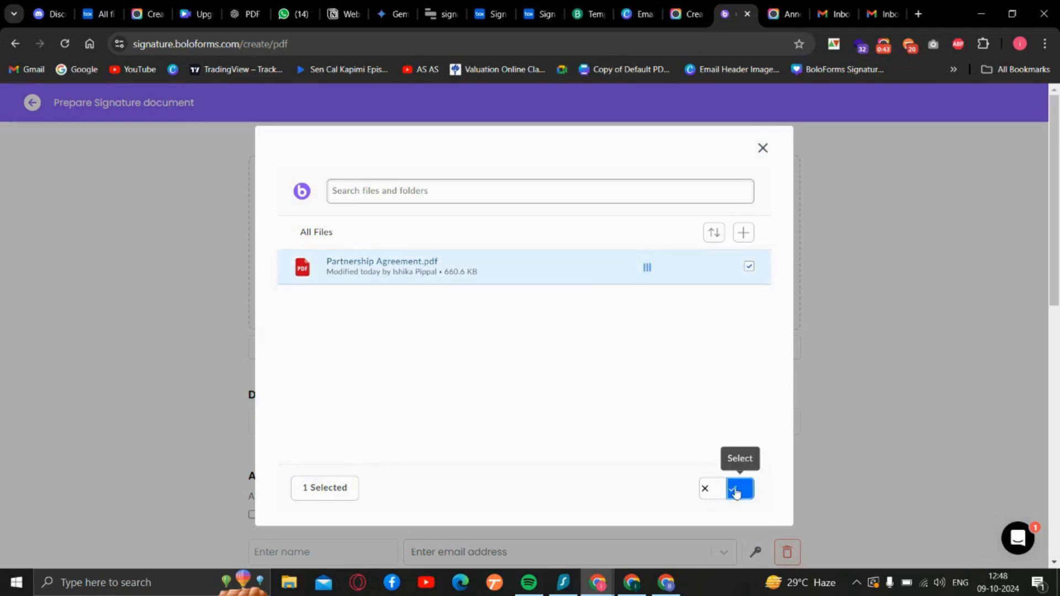
{"action": "left_click", "coordinate": [736, 490]}
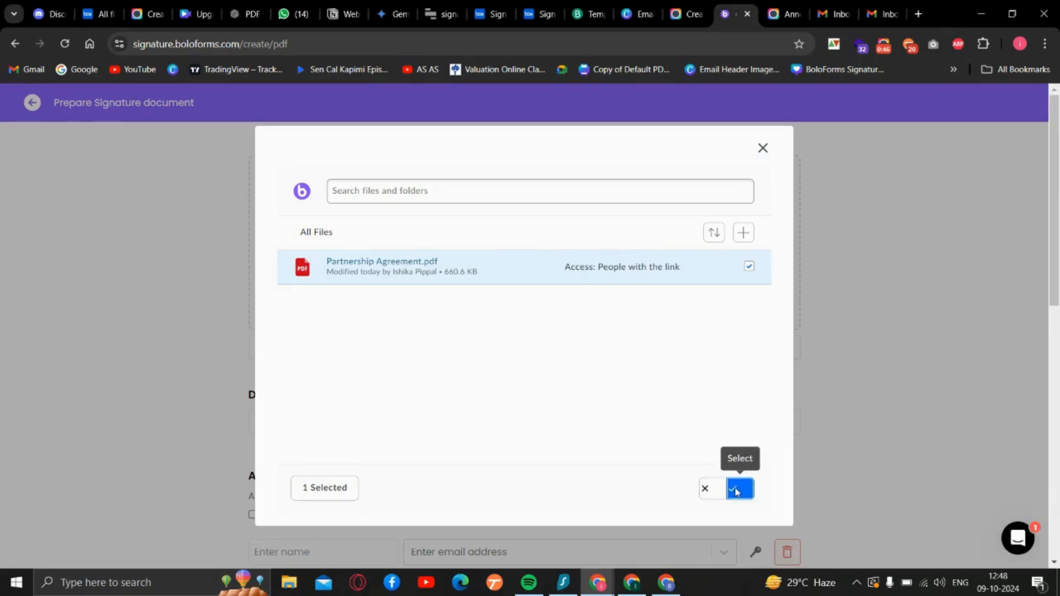
- Add two signers from the saved contacts, leave the email subject and body empty, and confirm the document setup
{"action": "scroll", "coordinate": [436, 492], "scroll_direction": "down", "scroll_amount": 5}
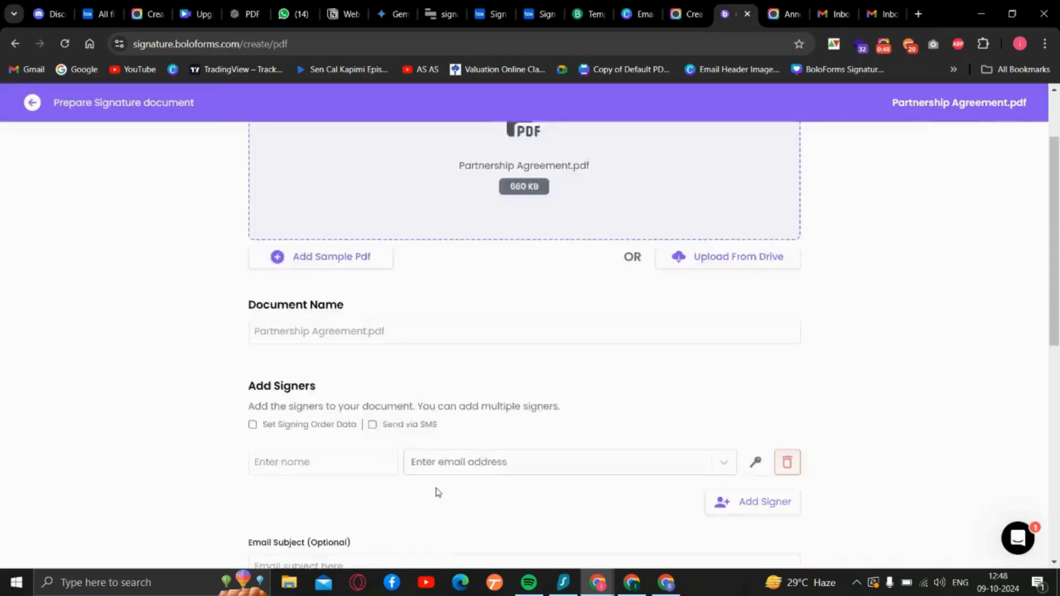
{"action": "left_click", "coordinate": [457, 313]}
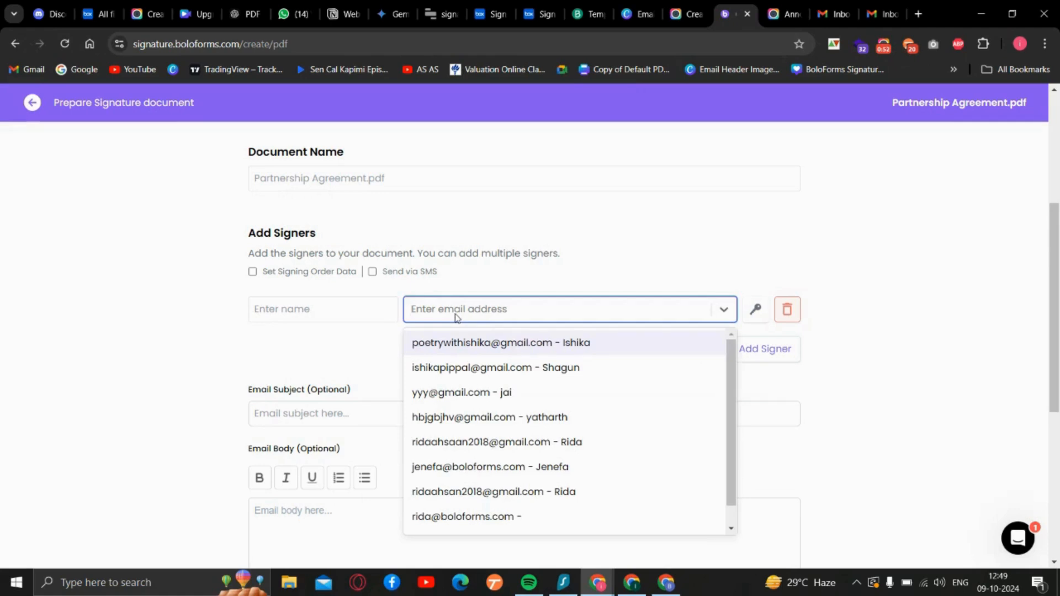
{"action": "left_click", "coordinate": [454, 367]}
{"action": "left_click", "coordinate": [735, 364]}
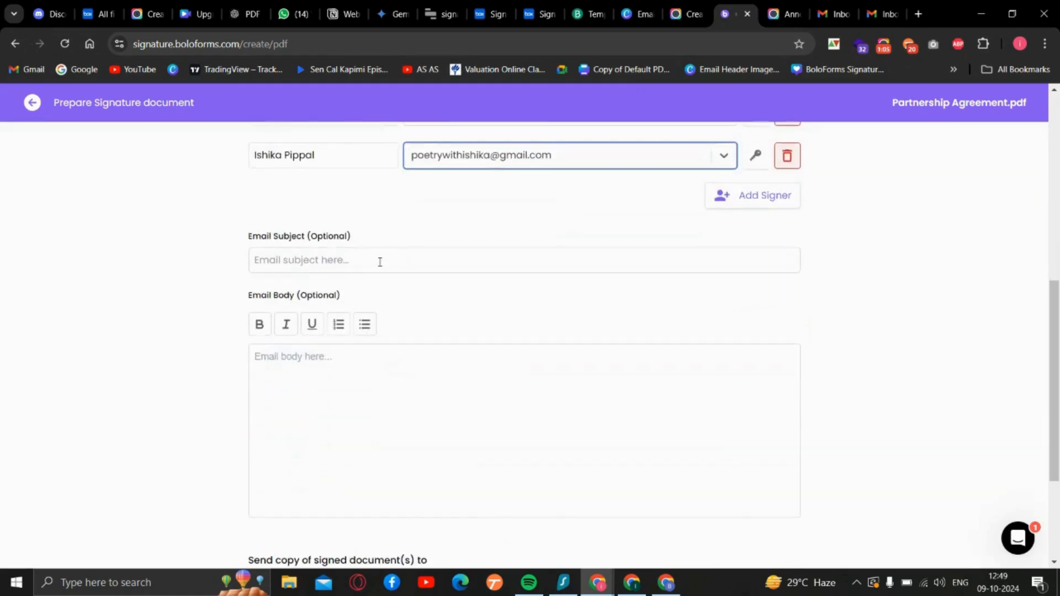
{"action": "scroll", "coordinate": [424, 407], "scroll_direction": "down", "scroll_amount": 3}
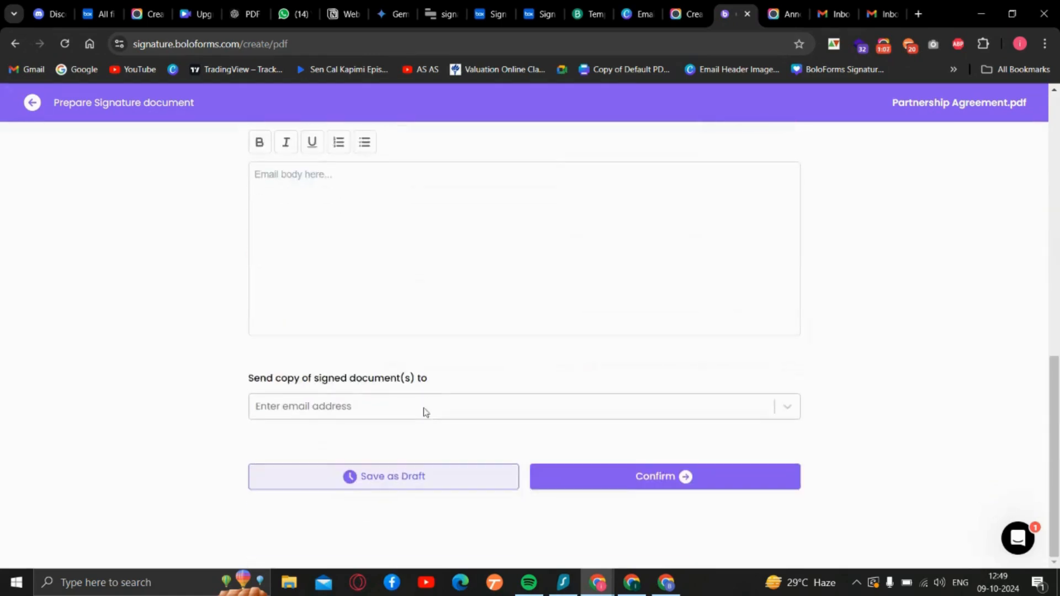
{"action": "left_click", "coordinate": [680, 488]}
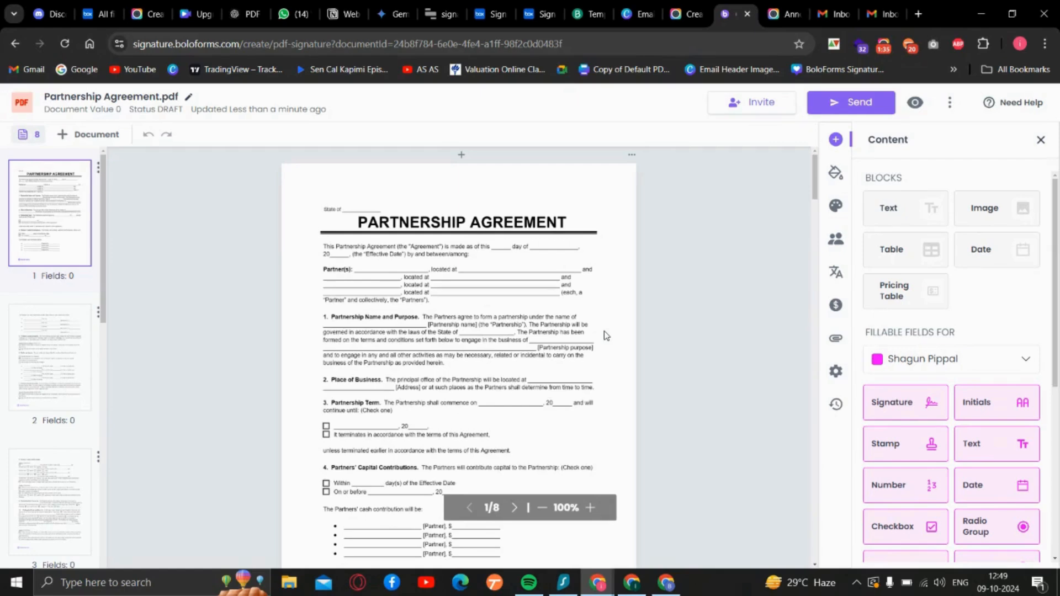
- On the SIGNATURES page, place the first signer's Signature and First Name fields on the first Representative line
{"action": "scroll", "coordinate": [607, 335], "scroll_direction": "down", "scroll_amount": 4}
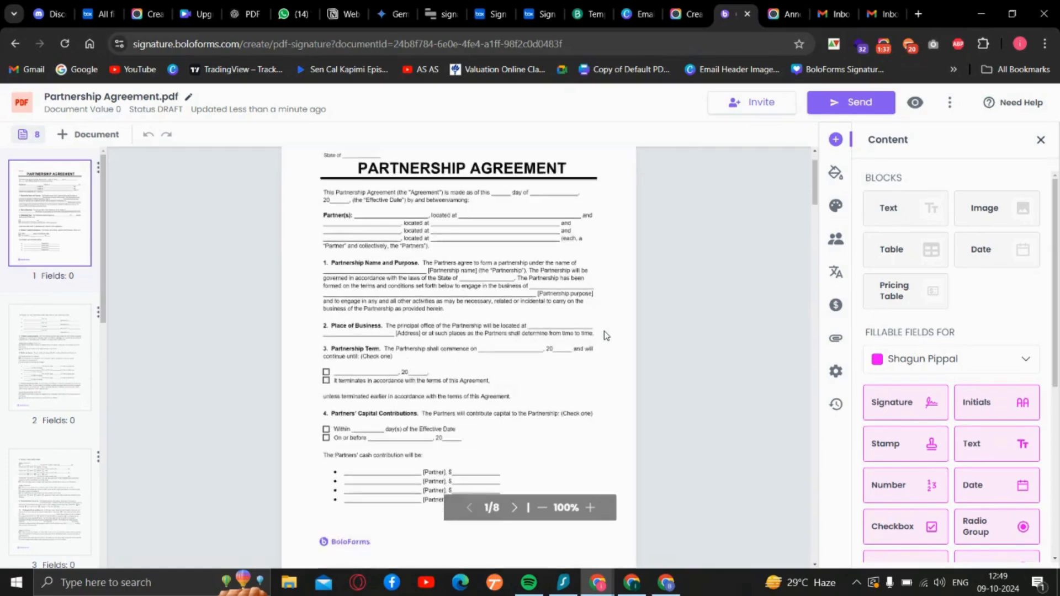
{"action": "scroll", "coordinate": [606, 335], "scroll_direction": "down", "scroll_amount": 20}
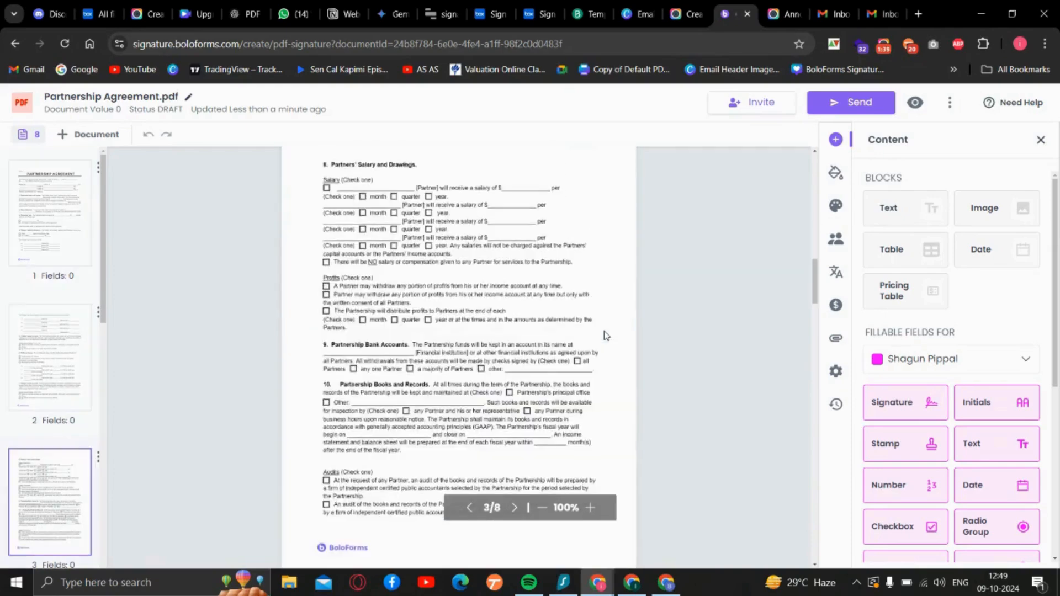
{"action": "scroll", "coordinate": [606, 335], "scroll_direction": "down", "scroll_amount": 15}
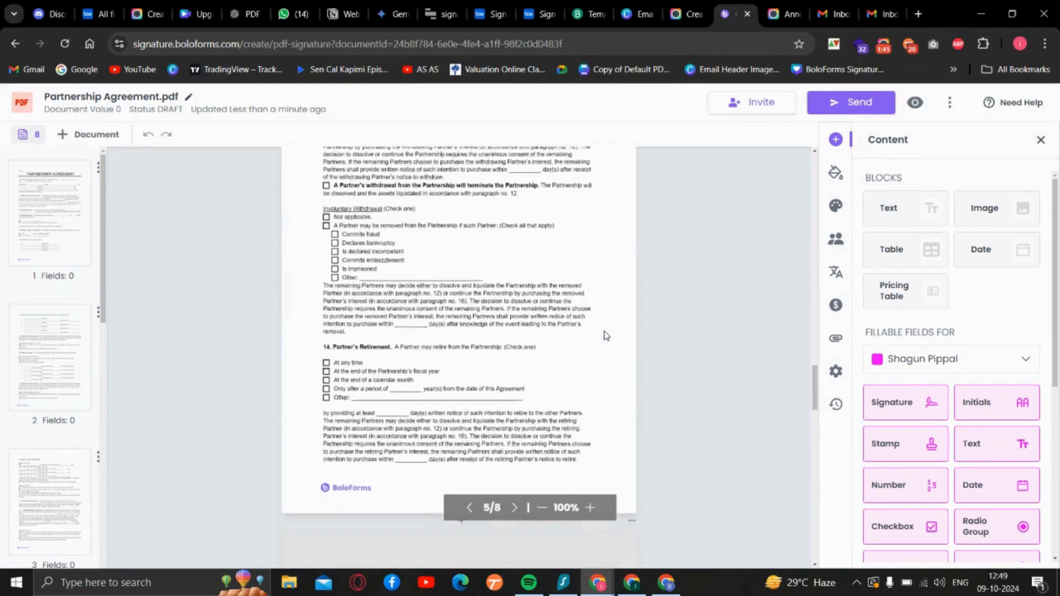
{"action": "scroll", "coordinate": [606, 334], "scroll_direction": "down", "scroll_amount": 10}
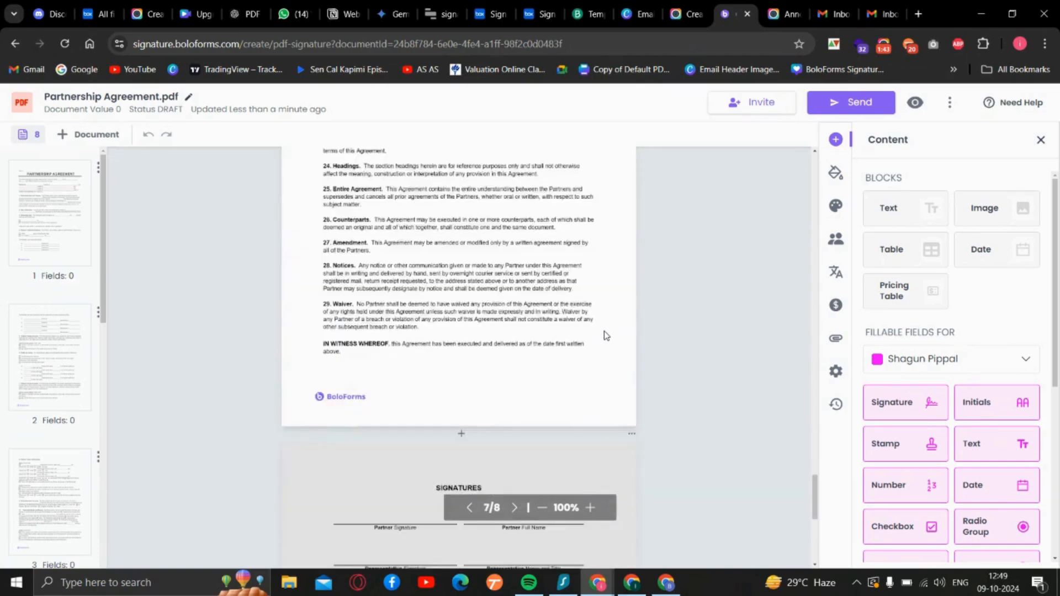
{"action": "mouse_move", "coordinate": [883, 410]}
{"action": "left_mouse_down"}
{"action": "mouse_move", "coordinate": [500, 297]}
{"action": "mouse_move", "coordinate": [397, 284]}
{"action": "mouse_move", "coordinate": [387, 301]}
{"action": "left_mouse_up"}
{"action": "mouse_move", "coordinate": [317, 333]}
{"action": "left_mouse_down"}
{"action": "mouse_move", "coordinate": [358, 300]}
{"action": "mouse_move", "coordinate": [343, 319]}
{"action": "mouse_move", "coordinate": [391, 322]}
{"action": "left_mouse_up"}
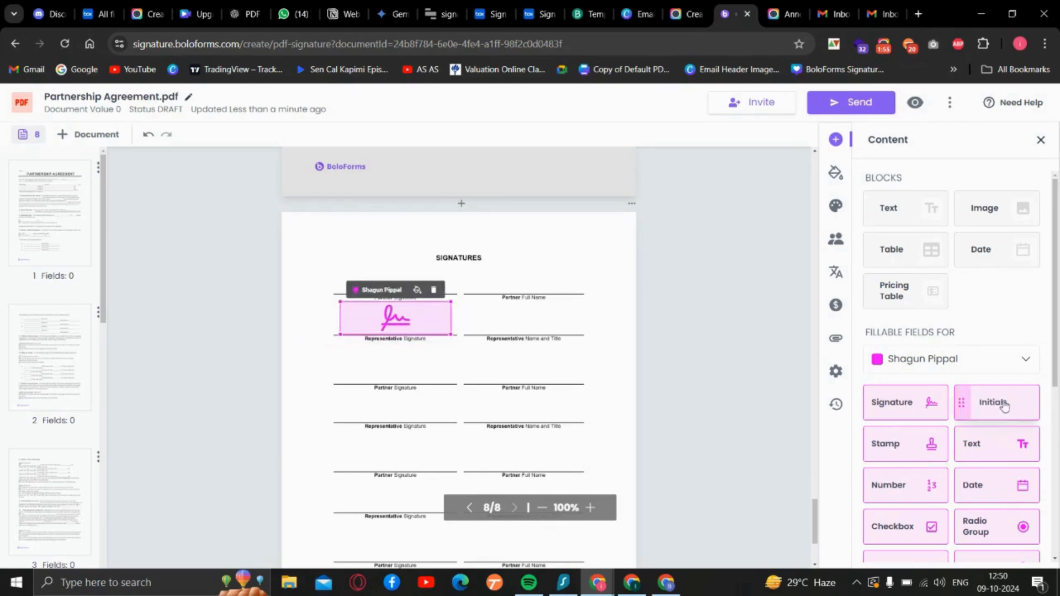
{"action": "scroll", "coordinate": [911, 430], "scroll_direction": "down", "scroll_amount": 5}
{"action": "left_click_drag", "start_coordinate": [898, 385], "coordinate": [540, 329]}
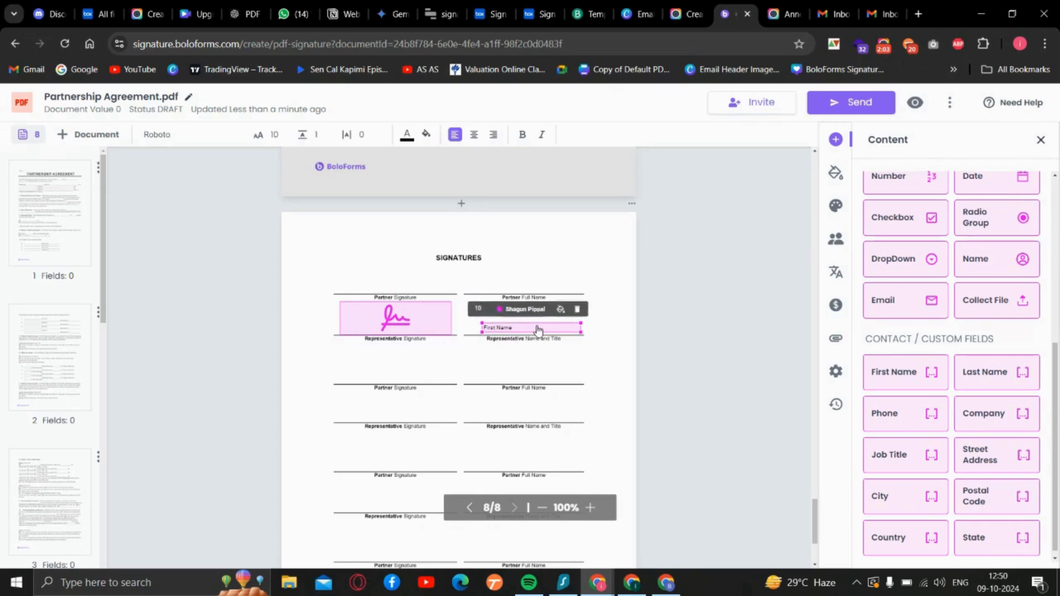
- Switch the fillable fields to the second signer and place Signature and First Name fields on the first Partner line
{"action": "scroll", "coordinate": [971, 384], "scroll_direction": "up", "scroll_amount": 5}
{"action": "left_click", "coordinate": [951, 302]}
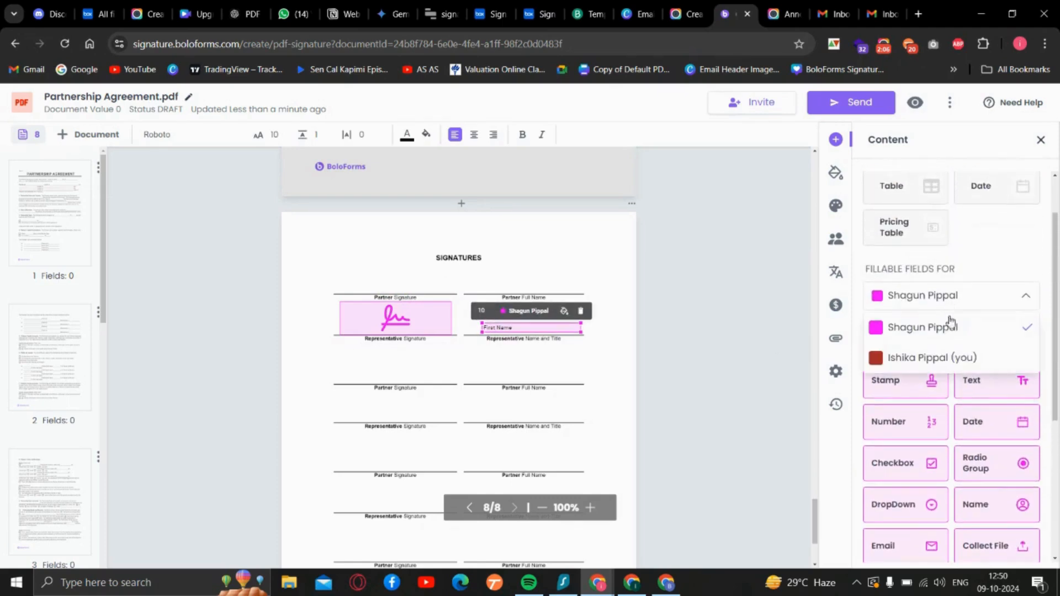
{"action": "left_click", "coordinate": [938, 359]}
{"action": "mouse_move", "coordinate": [894, 340]}
{"action": "left_mouse_down"}
{"action": "mouse_move", "coordinate": [359, 284]}
{"action": "mouse_move", "coordinate": [346, 294]}
{"action": "mouse_move", "coordinate": [359, 279]}
{"action": "left_mouse_up"}
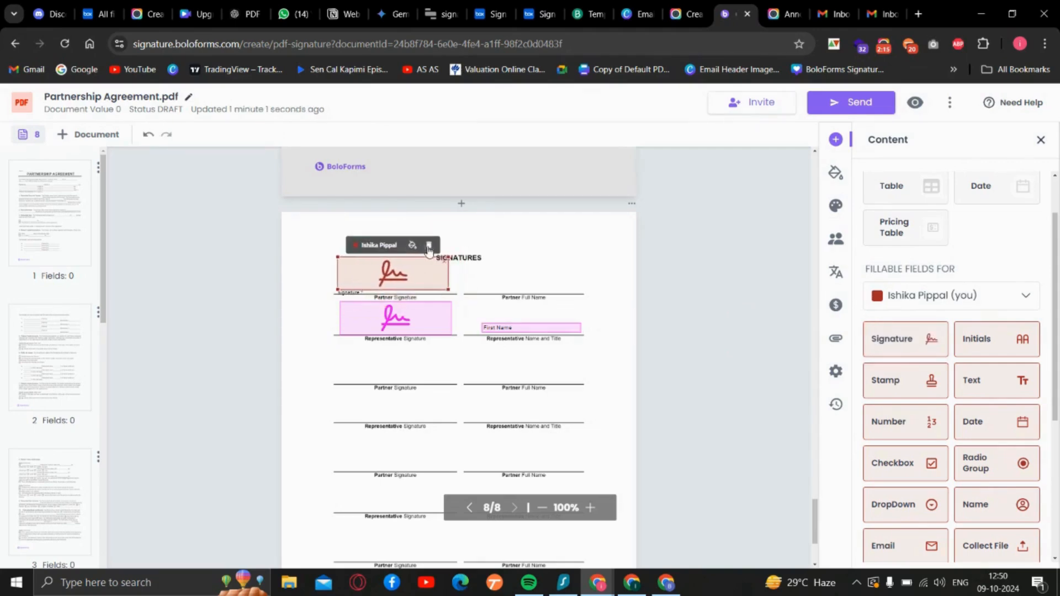
{"action": "scroll", "coordinate": [972, 437], "scroll_direction": "down", "scroll_amount": 5}
{"action": "left_click_drag", "start_coordinate": [911, 367], "coordinate": [514, 279]}
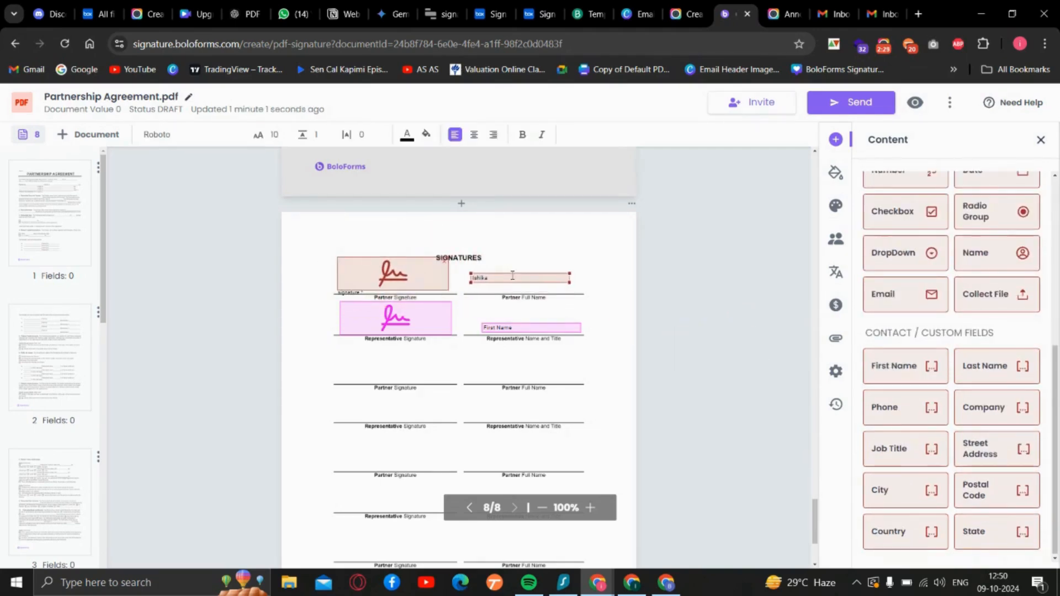
{"action": "left_click", "coordinate": [599, 324]}
- Check the placed fields on the SIGNATURES page and send the document to the signers via email
{"action": "scroll", "coordinate": [599, 325], "scroll_direction": "down", "scroll_amount": 2}
{"action": "scroll", "coordinate": [599, 325], "scroll_direction": "up", "scroll_amount": 5}
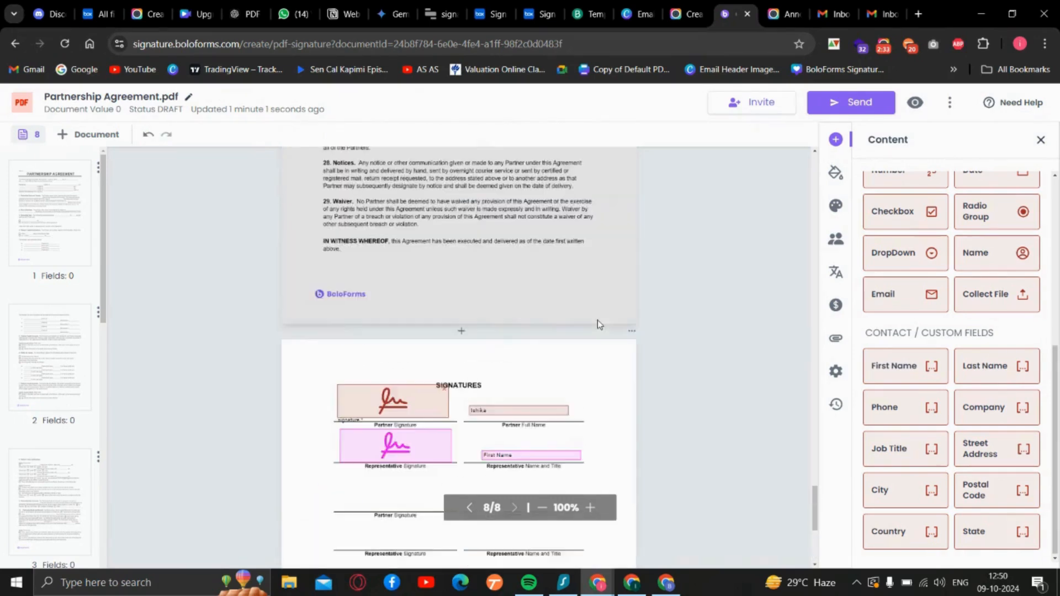
{"action": "scroll", "coordinate": [599, 325], "scroll_direction": "down", "scroll_amount": 5}
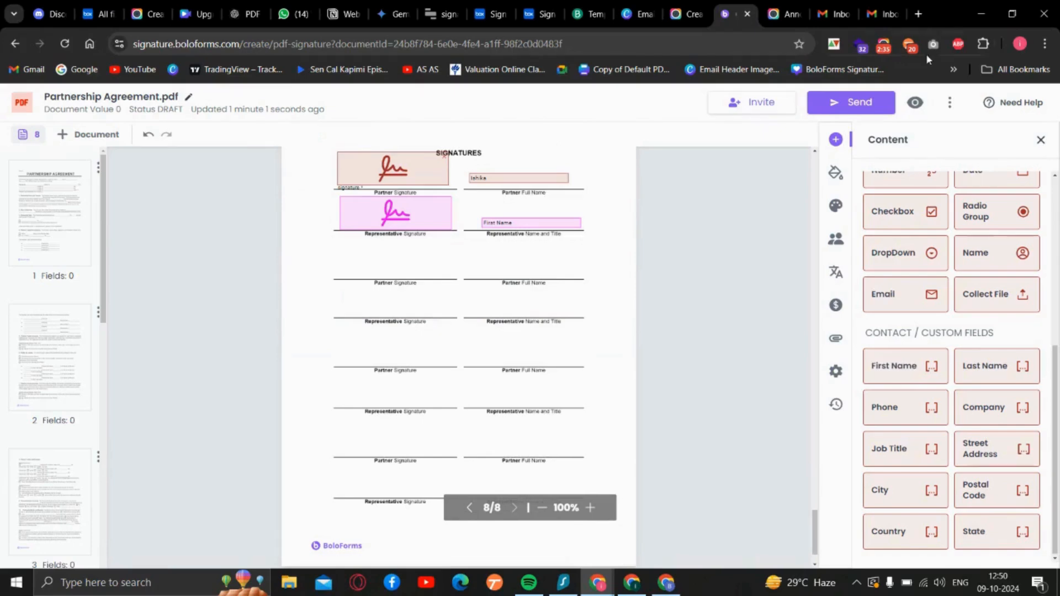
{"action": "left_click", "coordinate": [857, 105]}
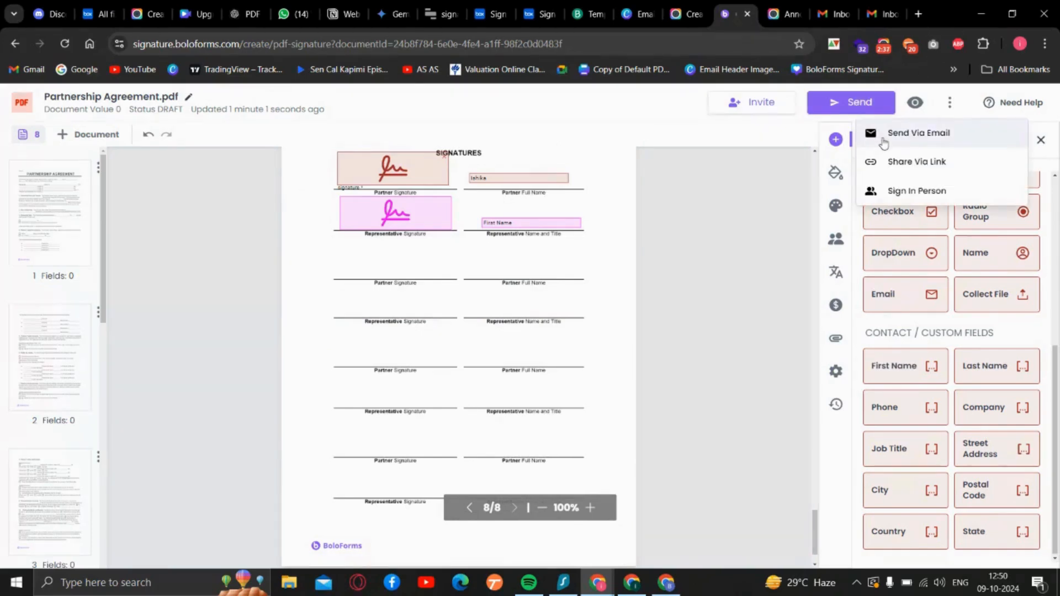
{"action": "left_click", "coordinate": [884, 143]}
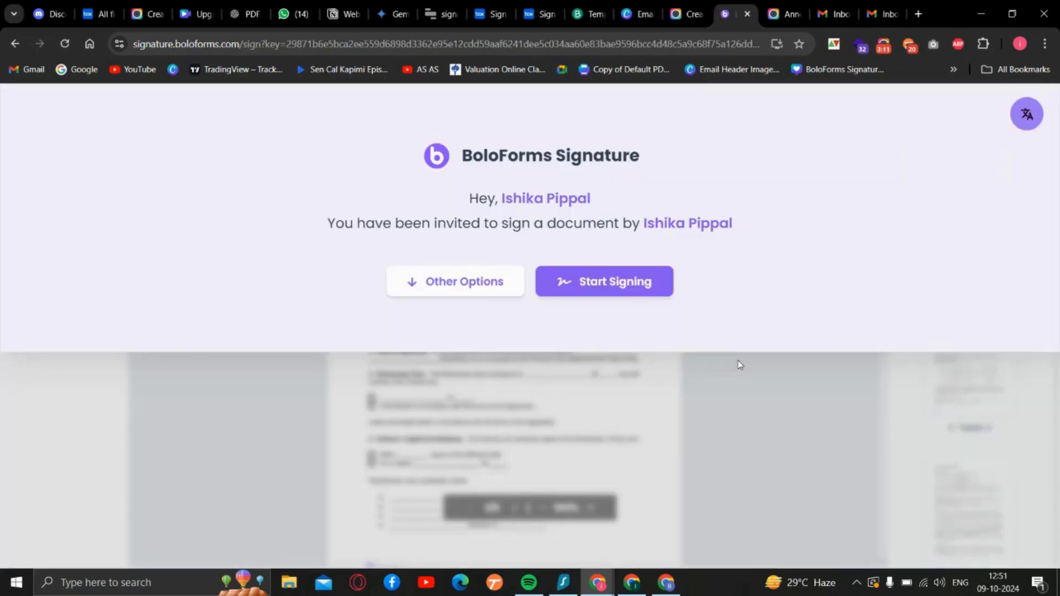
- Start signing the agreement as the invited signer, fill in the required signature field, and finish signing
{"action": "left_click", "coordinate": [597, 288]}
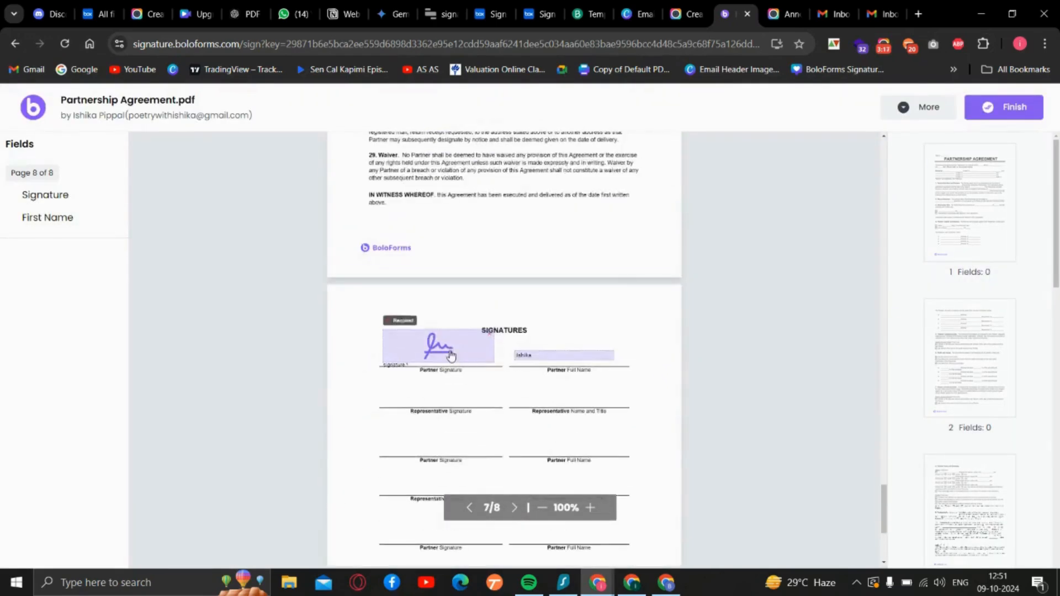
{"action": "left_click", "coordinate": [456, 356]}
{"action": "scroll", "coordinate": [470, 349], "scroll_direction": "up", "scroll_amount": 1}
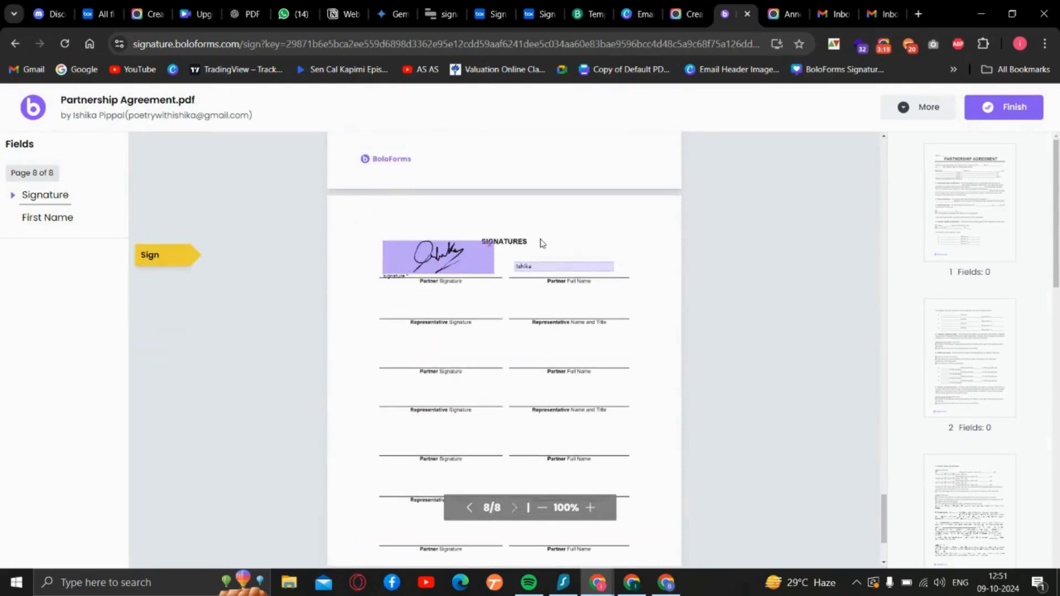
{"action": "left_click", "coordinate": [1004, 106]}
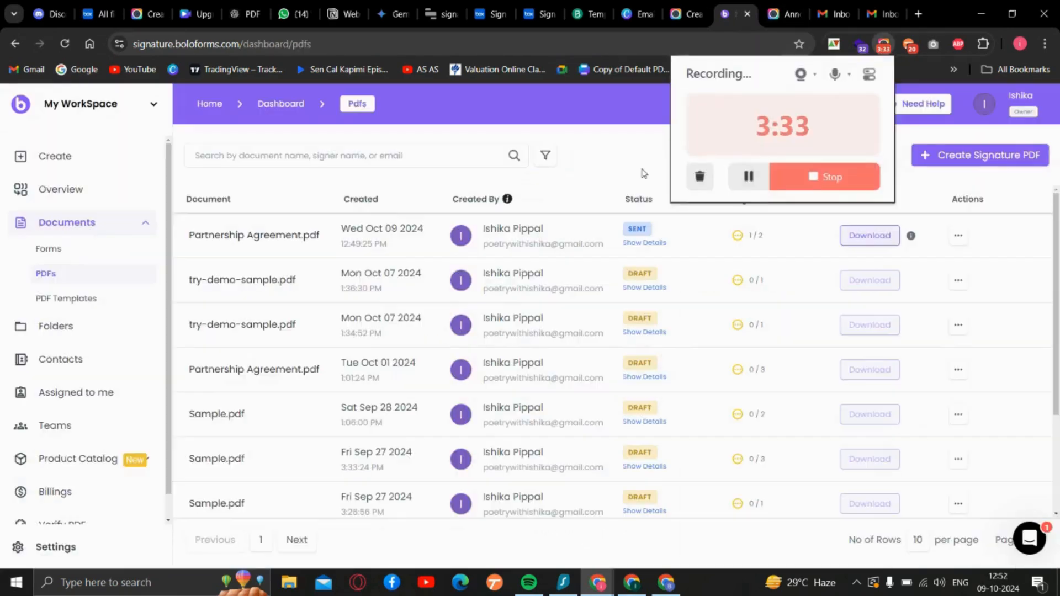
{"action": "left_click", "coordinate": [641, 173]}
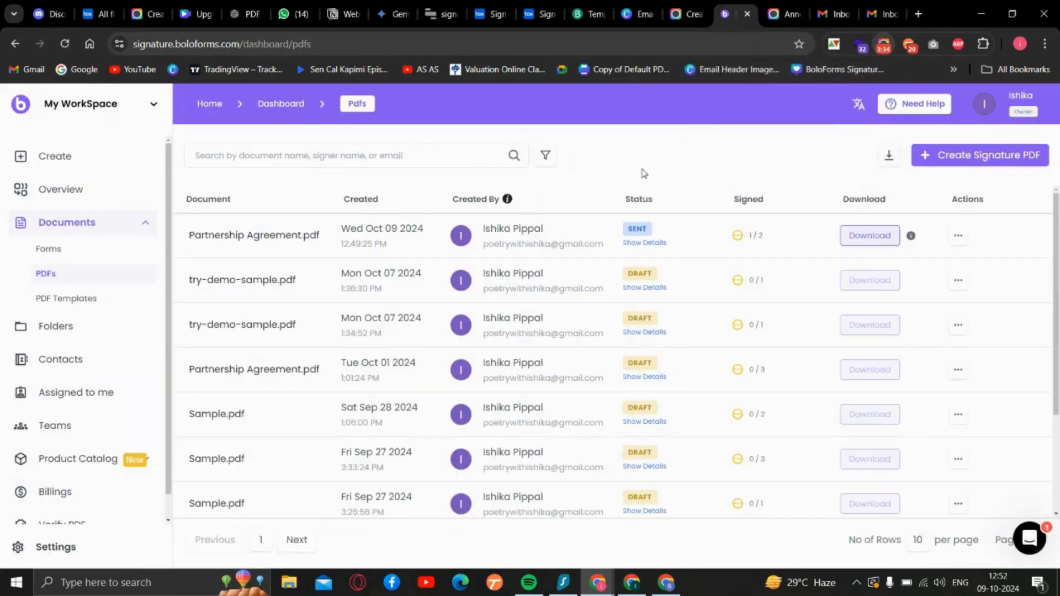
- Open the Box integration of the sent Partnership Agreement.pdf and start choosing a Box folder for its responses
{"action": "left_click", "coordinate": [958, 239]}
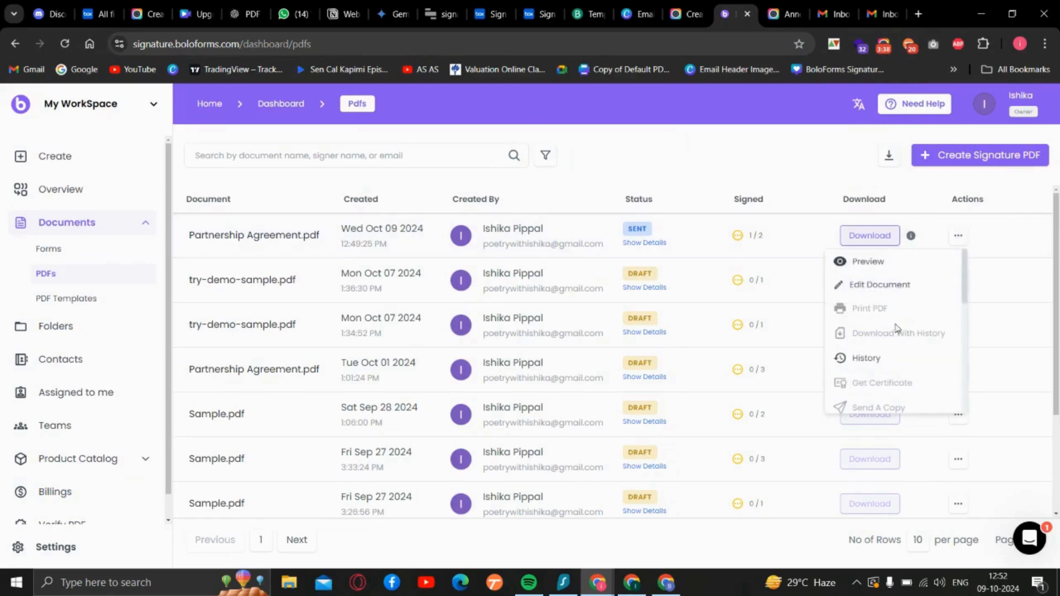
{"action": "scroll", "coordinate": [895, 327], "scroll_direction": "down", "scroll_amount": 4}
{"action": "scroll", "coordinate": [897, 330], "scroll_direction": "down", "scroll_amount": 1}
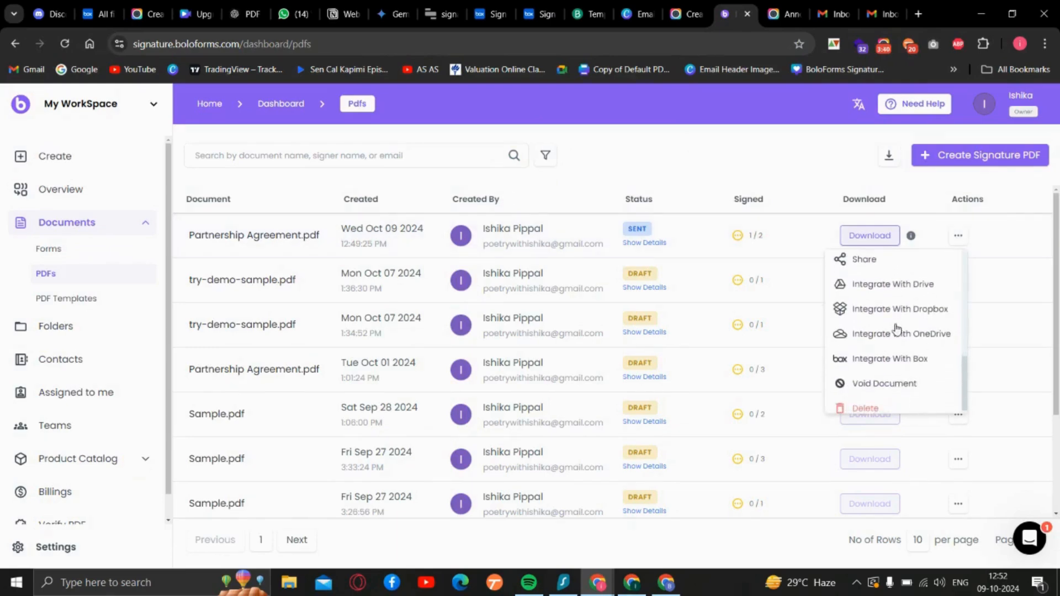
{"action": "left_click", "coordinate": [893, 356]}
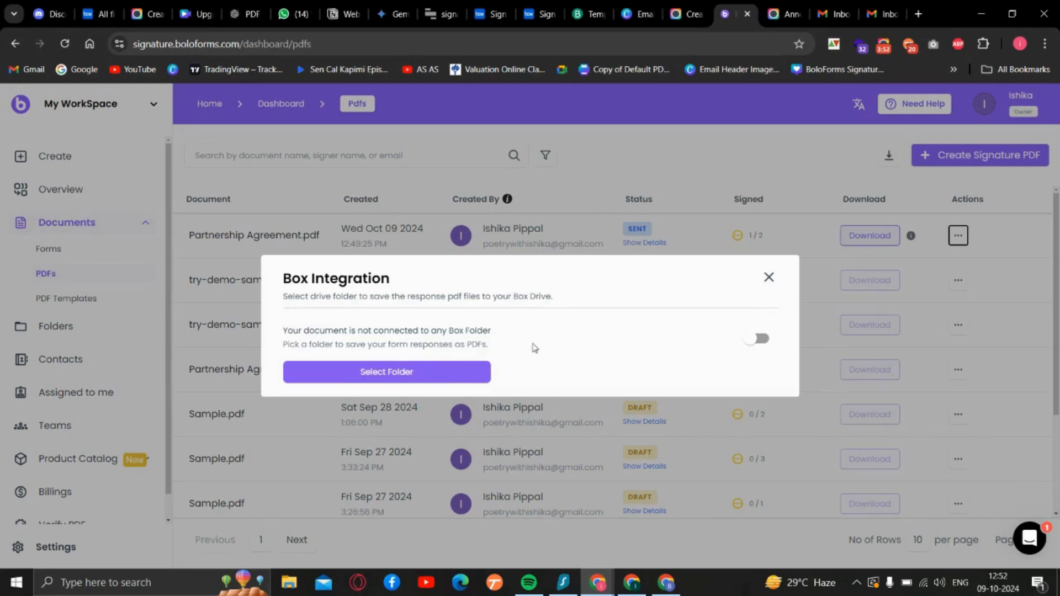
{"action": "left_click", "coordinate": [367, 373]}
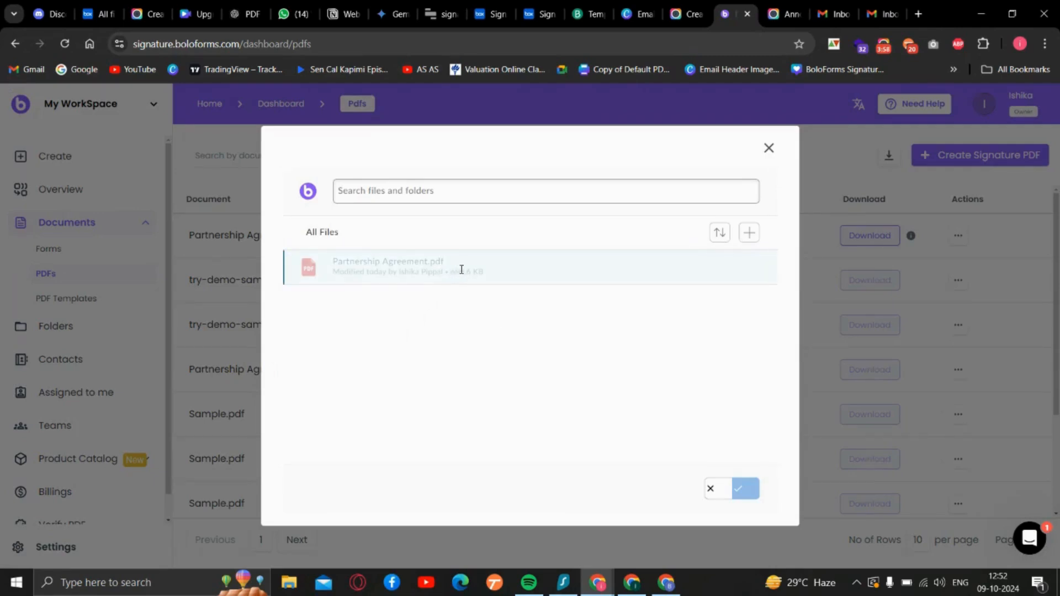
- Create a new Box folder named BoloSign in All Files
{"action": "left_click", "coordinate": [750, 233]}
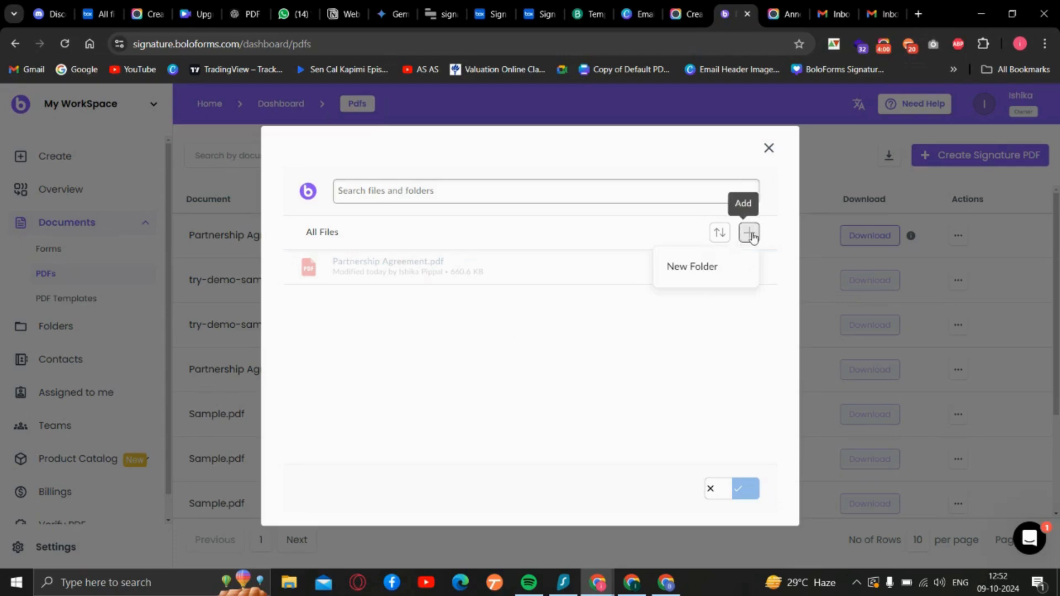
{"action": "left_click", "coordinate": [713, 270]}
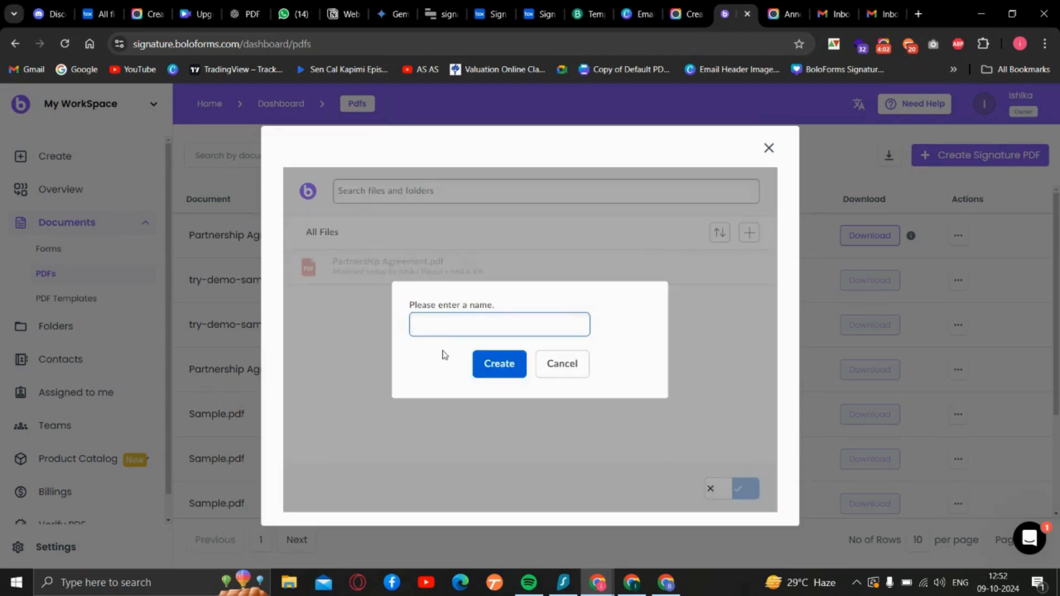
{"action": "type", "text": "Bi"}
{"action": "type", "text": "loSign"}
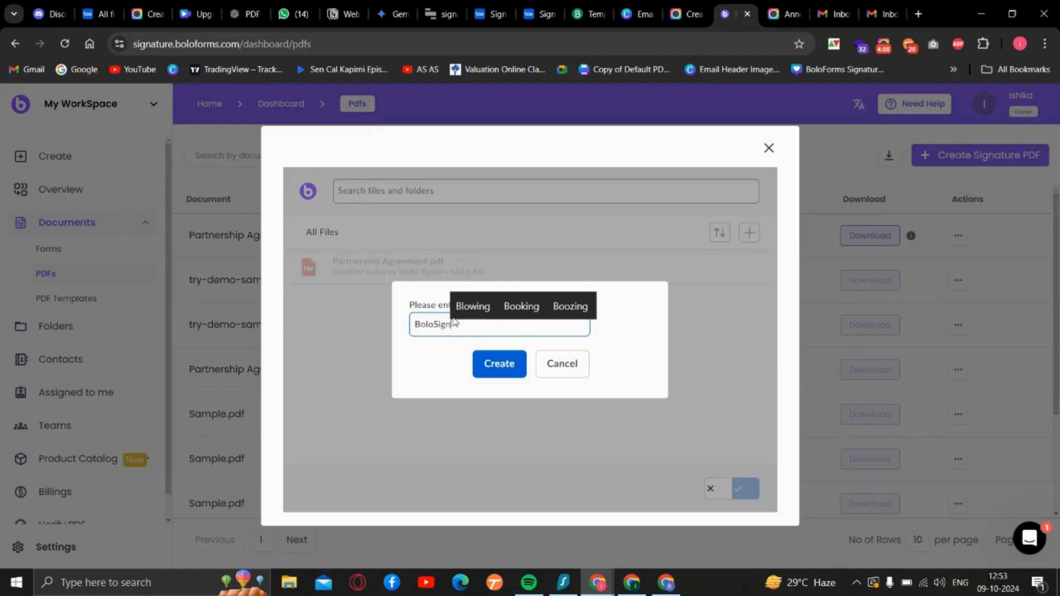
{"action": "left_click", "coordinate": [497, 371]}
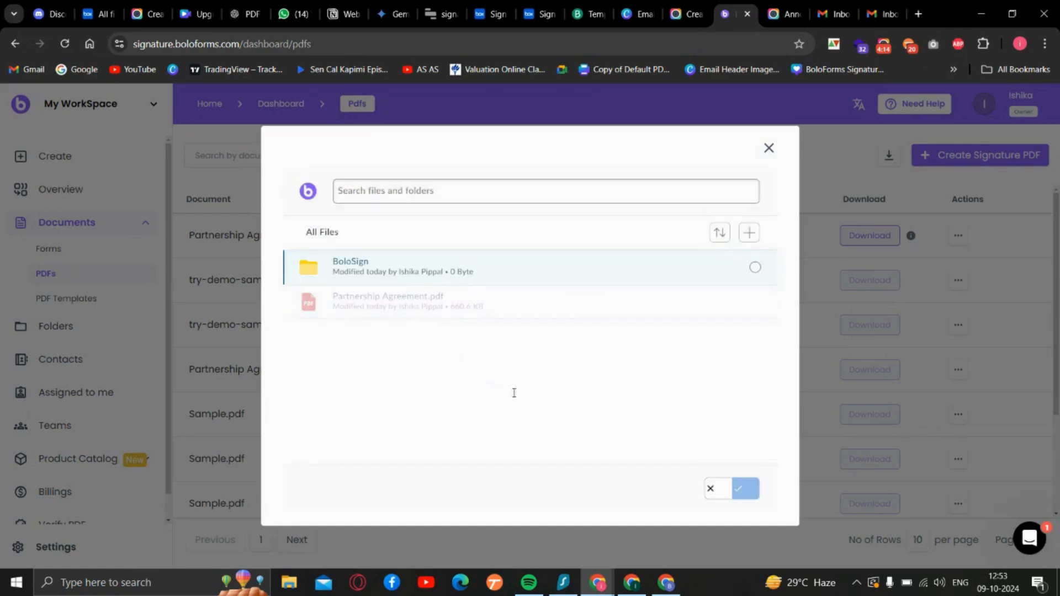
- Connect the document to the BoloSign folder and try to view that folder from the Box integration
{"action": "left_click", "coordinate": [724, 278]}
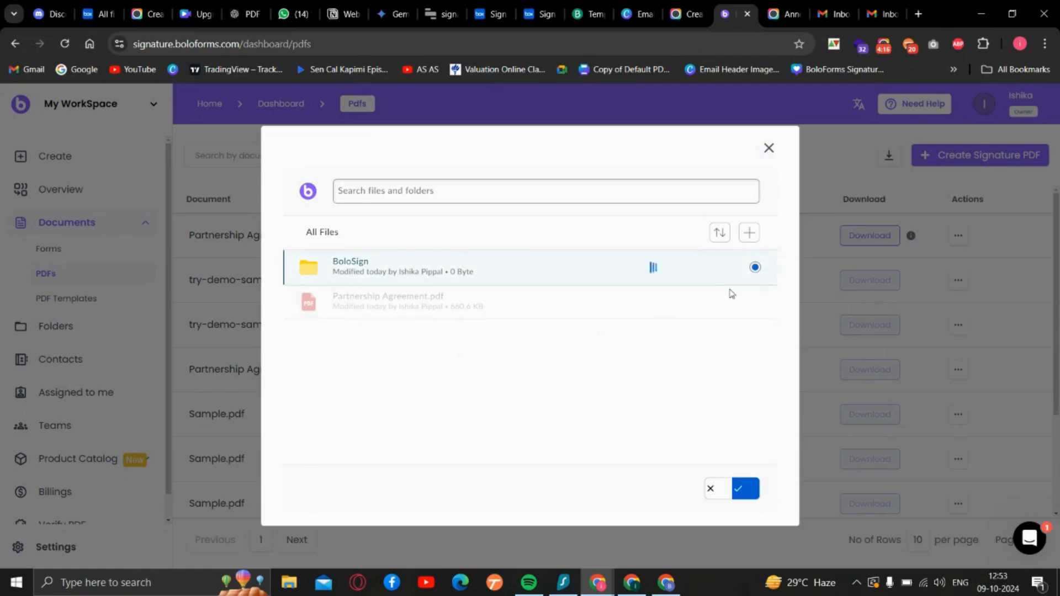
{"action": "left_click", "coordinate": [745, 489]}
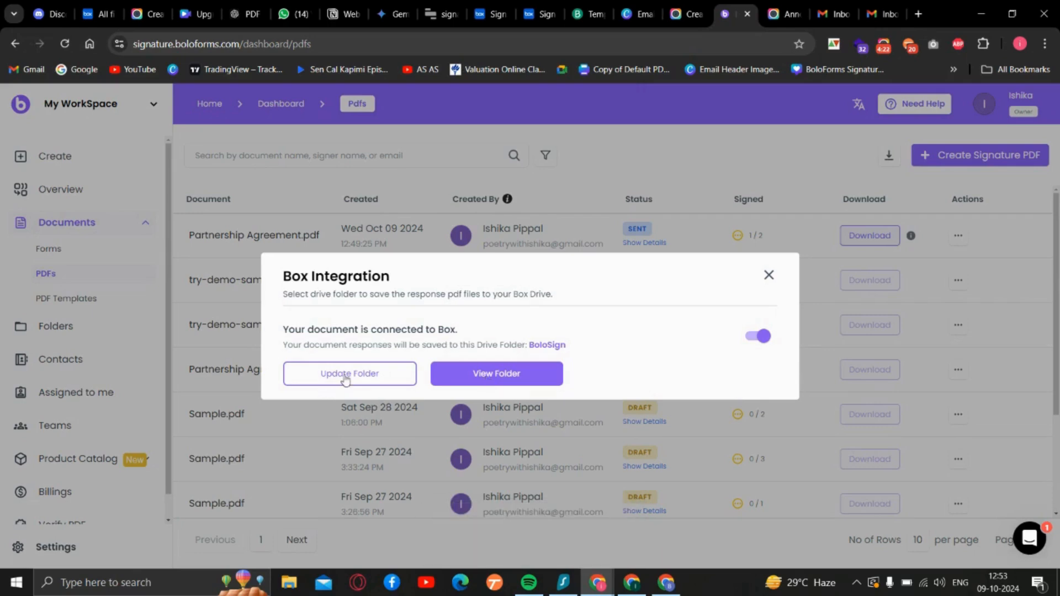
{"action": "left_click", "coordinate": [476, 375]}
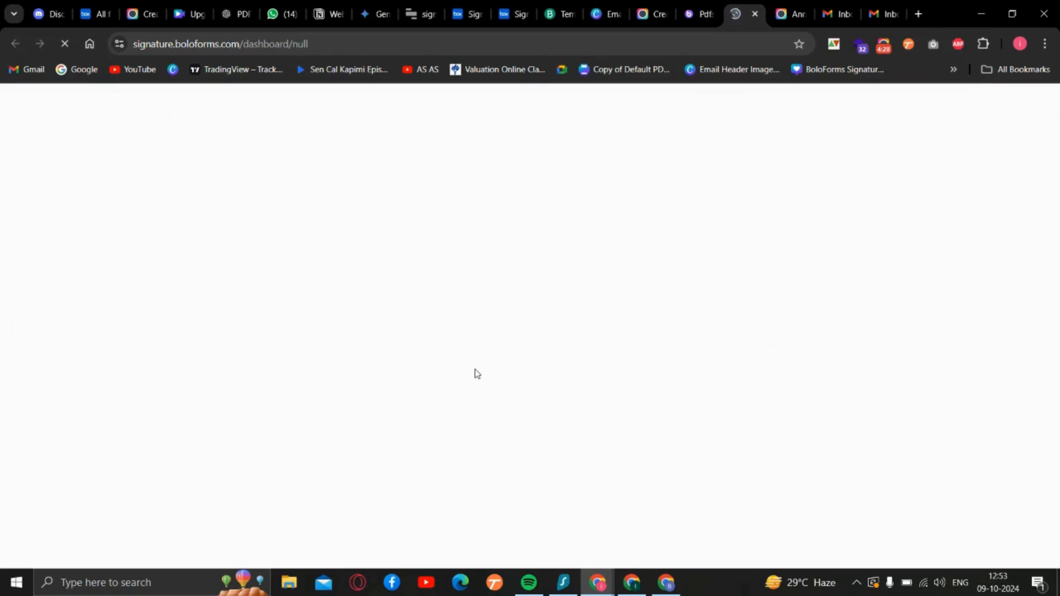
{"action": "left_click", "coordinate": [698, 14]}
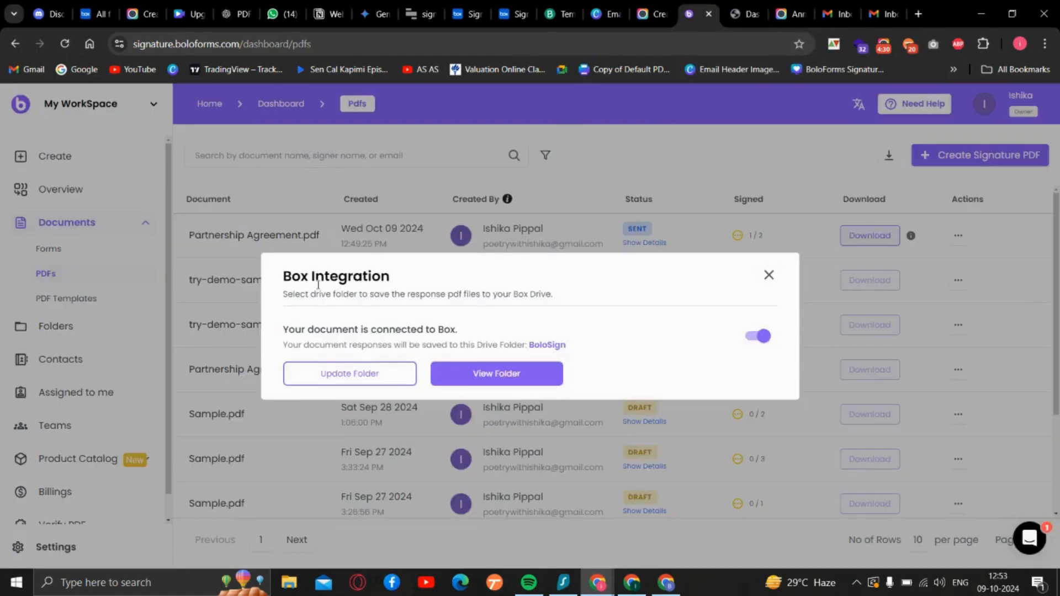
- Update the connected Box folder by choosing BoloSign again and view the folder in Box
{"action": "left_click", "coordinate": [339, 375]}
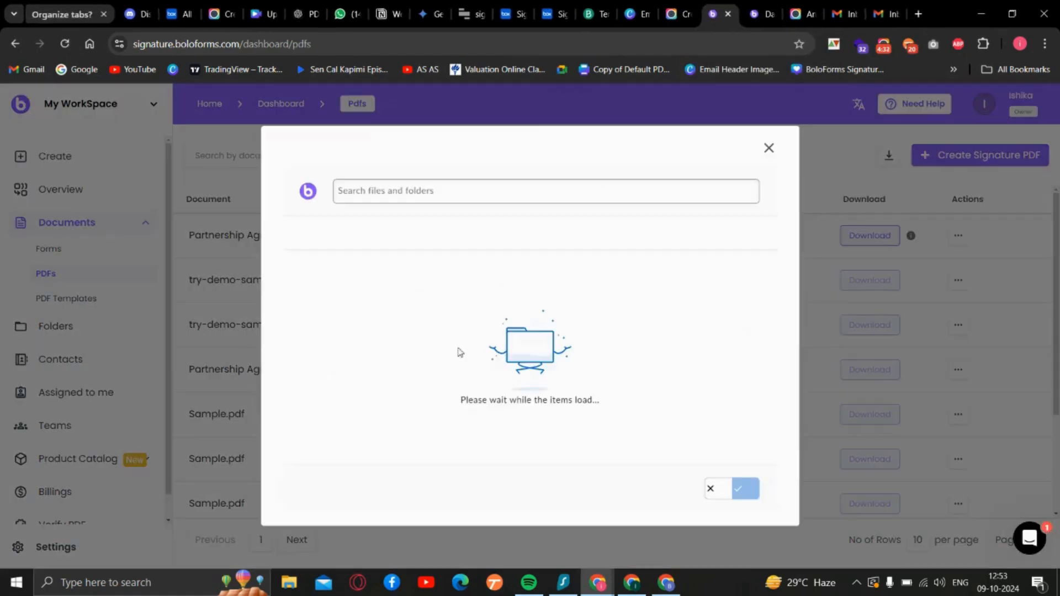
{"action": "left_click", "coordinate": [538, 276]}
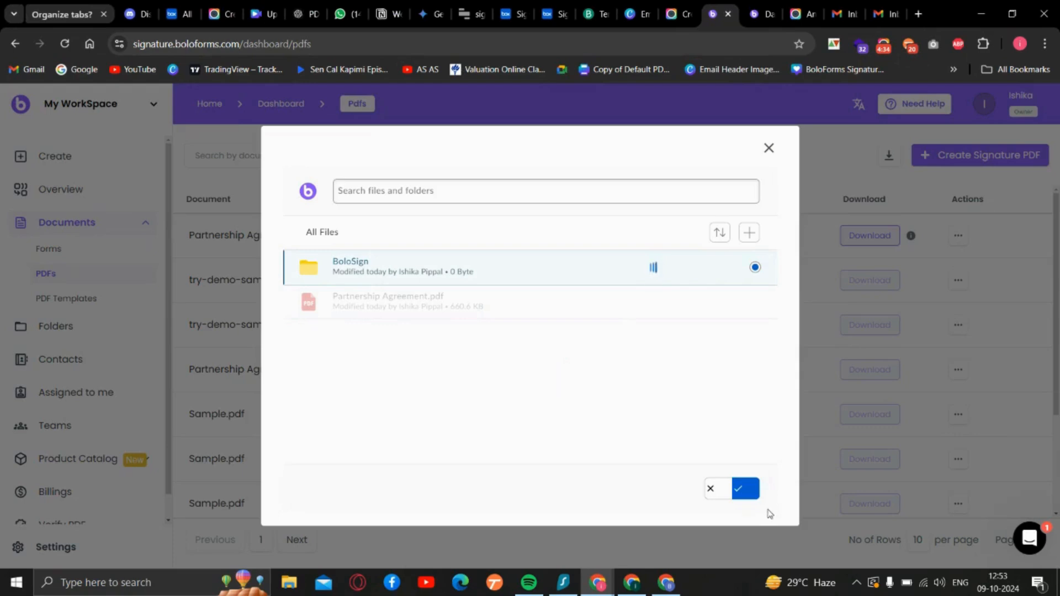
{"action": "left_click", "coordinate": [743, 490]}
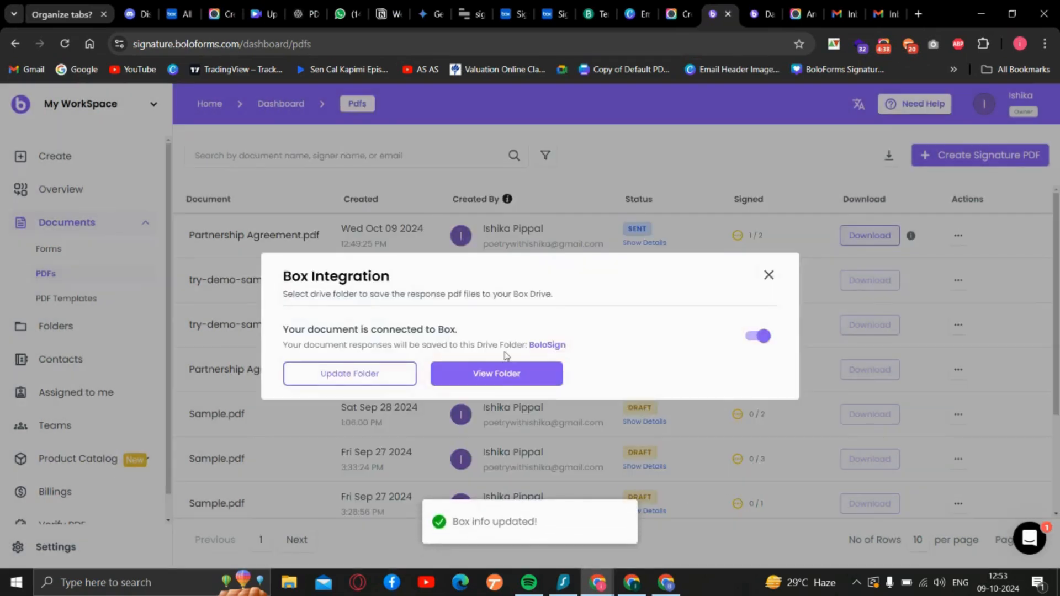
{"action": "left_click", "coordinate": [502, 378]}
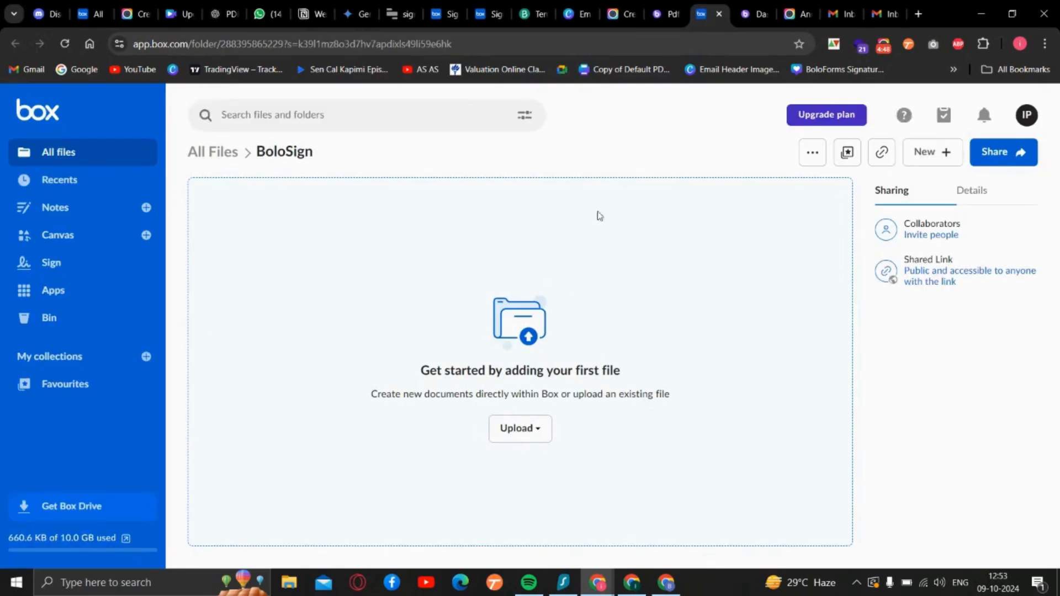
- Return to BoloForms, reopen the Box integration of the sent Partnership Agreement.pdf, and view the BoloSign folder in Box from there
{"action": "left_click", "coordinate": [665, 14]}
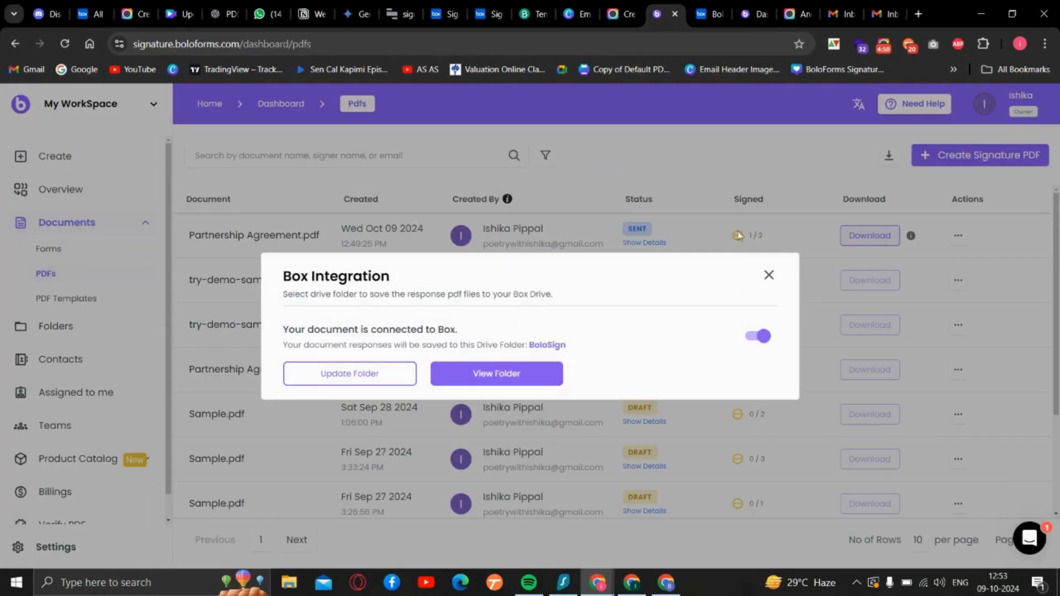
{"action": "left_click", "coordinate": [768, 275]}
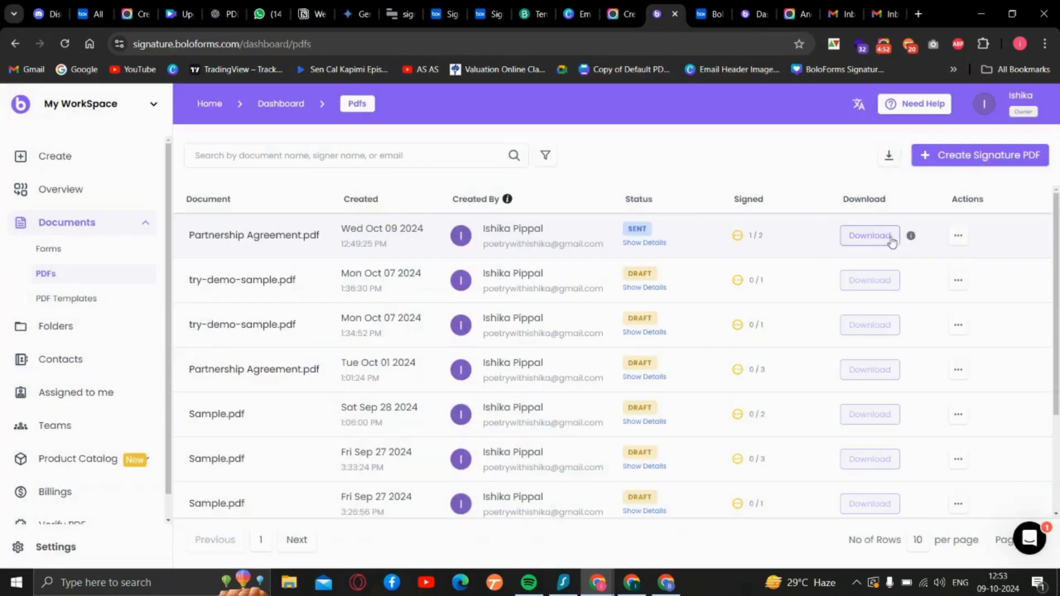
{"action": "left_click", "coordinate": [958, 235]}
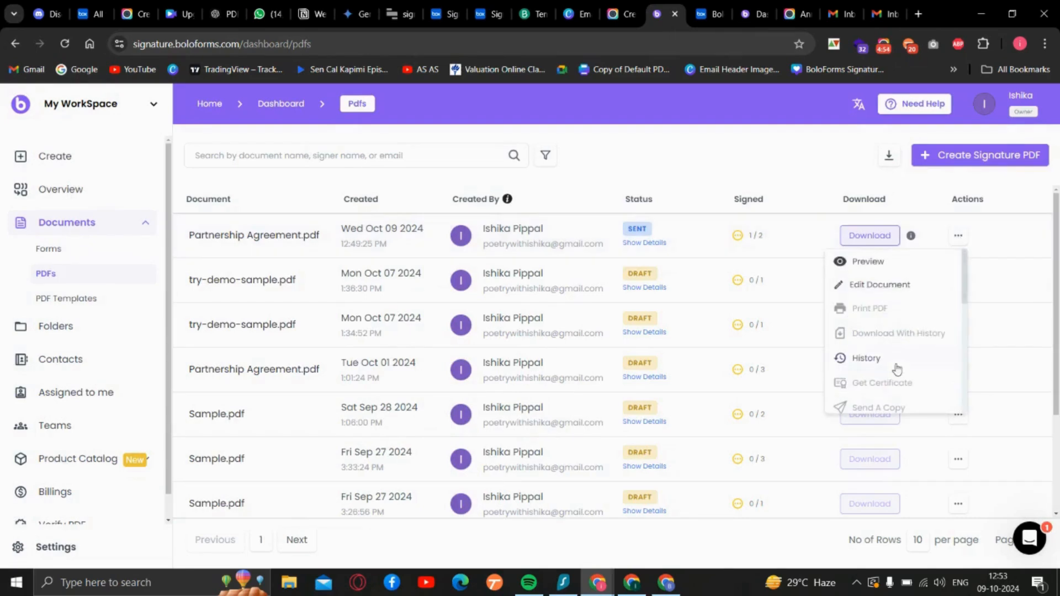
{"action": "scroll", "coordinate": [878, 387], "scroll_direction": "down", "scroll_amount": 1}
{"action": "scroll", "coordinate": [878, 387], "scroll_direction": "down", "scroll_amount": 3}
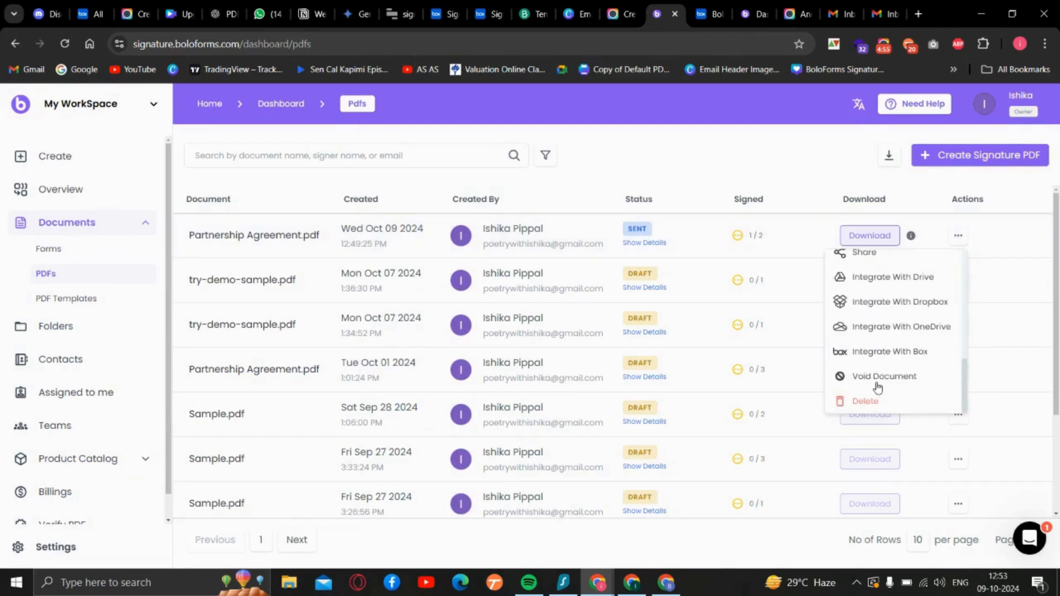
{"action": "left_click", "coordinate": [889, 354]}
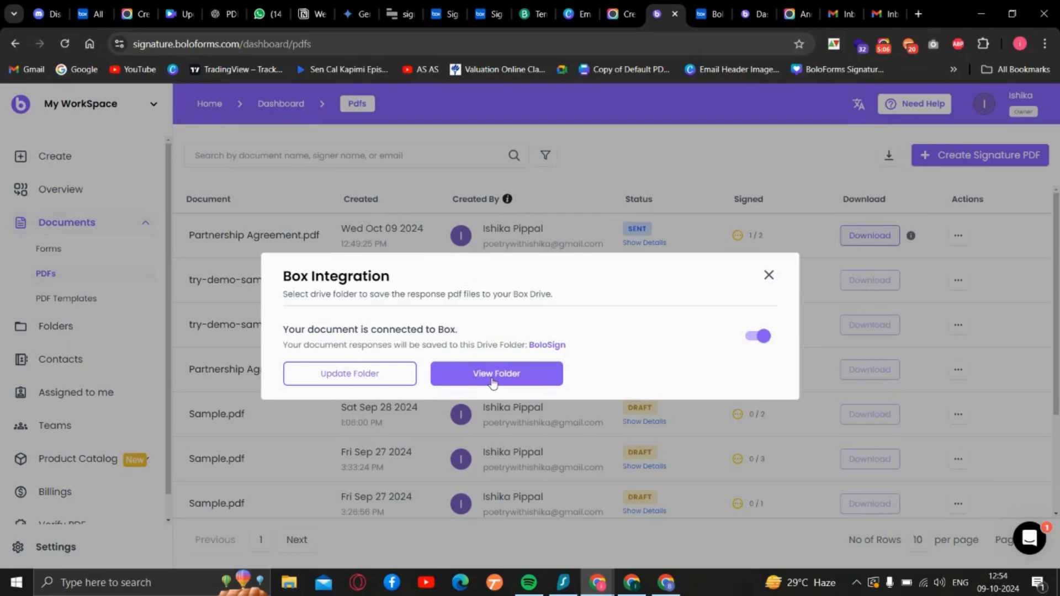
{"action": "left_click", "coordinate": [493, 383]}
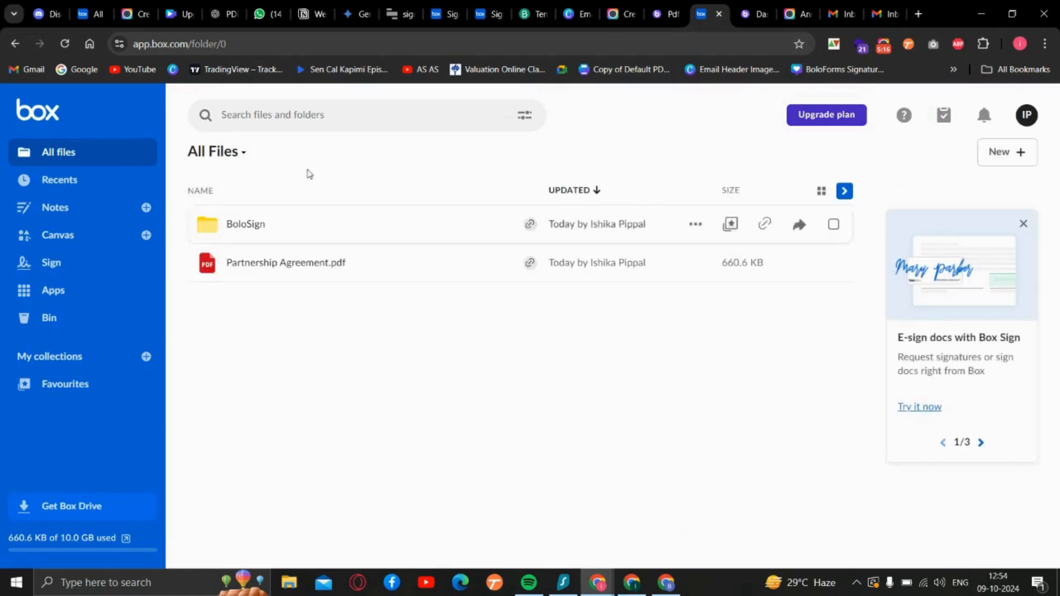
{"action": "left_click", "coordinate": [255, 223]}
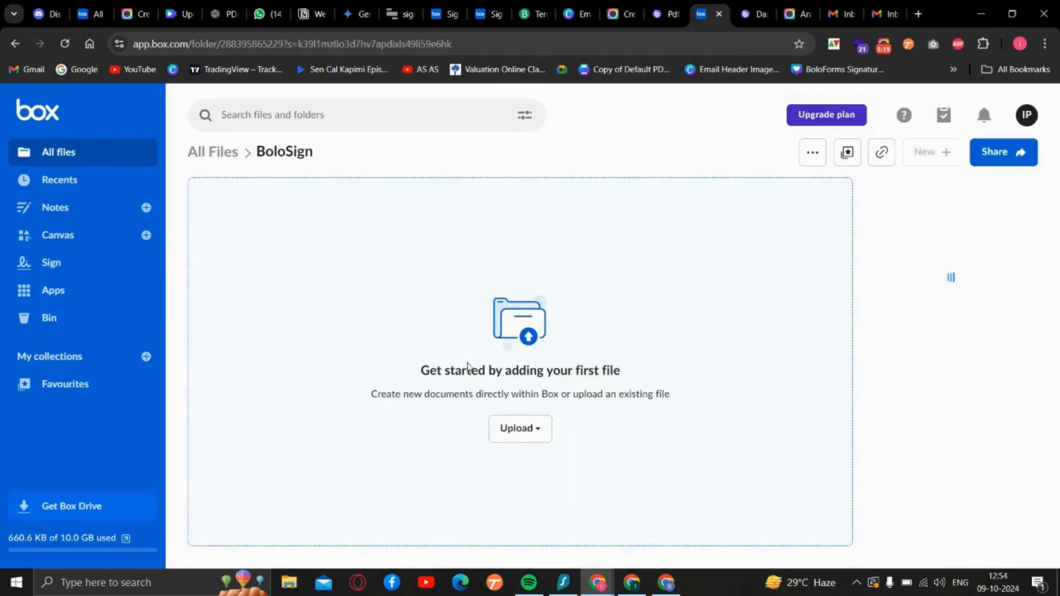